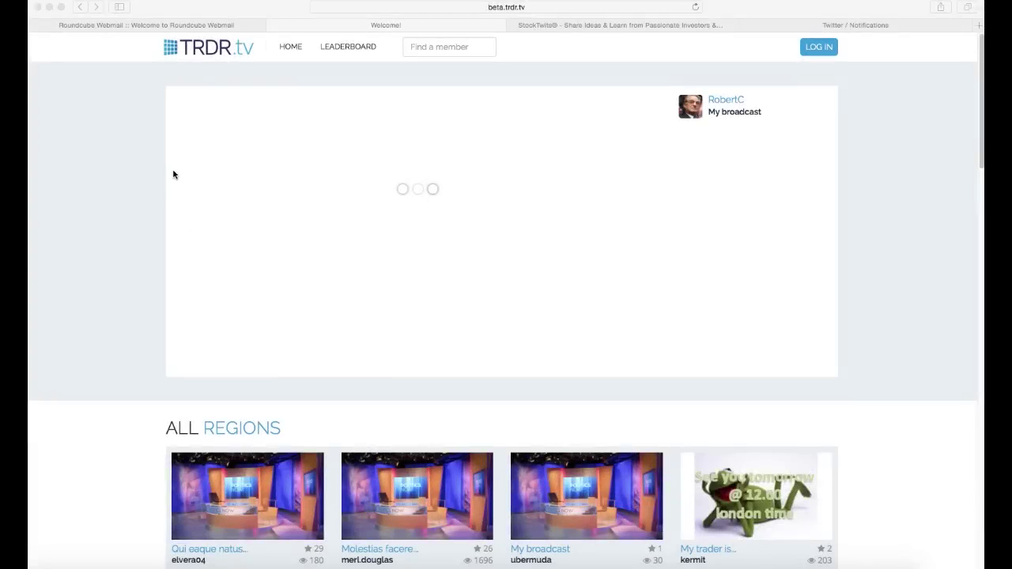
# Scroll down through the TRDR.tv home page to browse its content
pyautogui.scroll(-1, 125, 193)
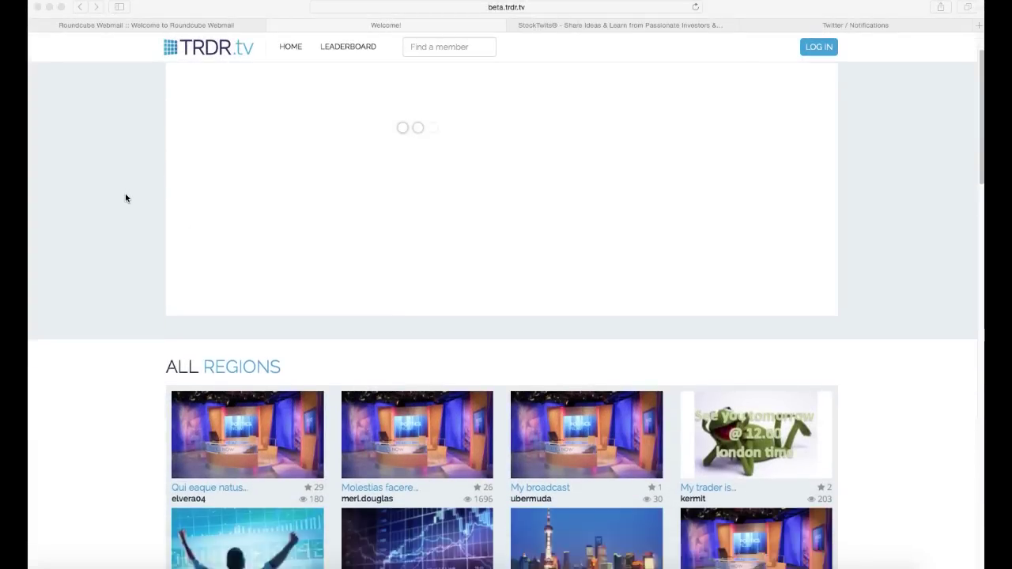
pyautogui.scroll(-4, 125, 192)
pyautogui.scroll(-1, 125, 198)
pyautogui.scroll(-1, 125, 197)
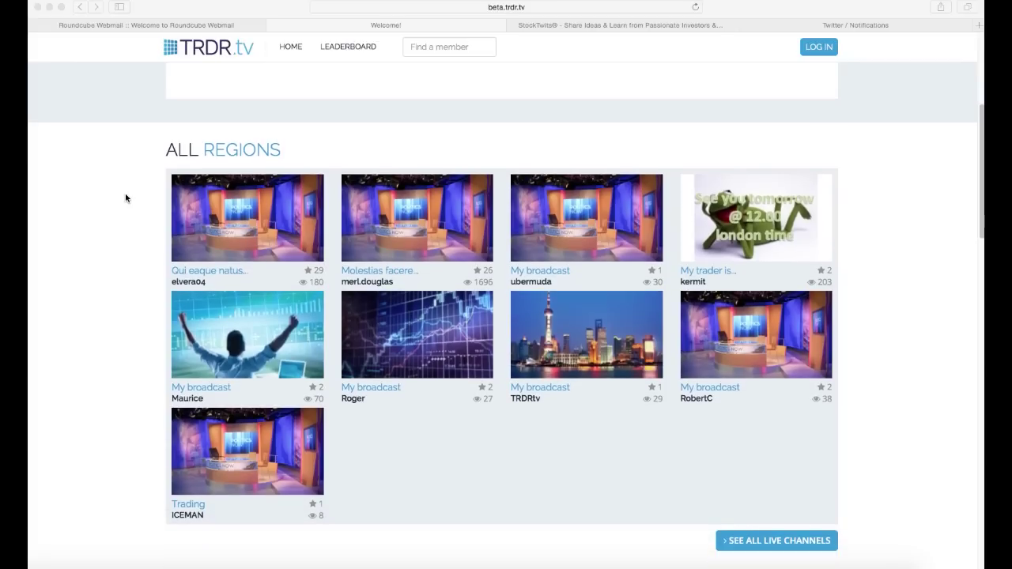
pyautogui.scroll(-1, 124, 198)
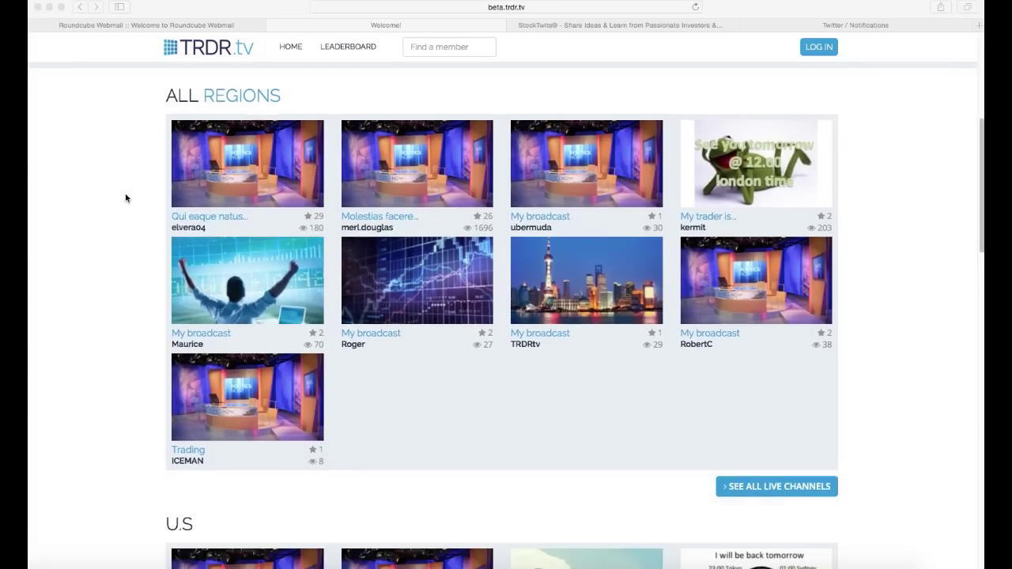
pyautogui.scroll(-3, 125, 197)
pyautogui.scroll(-1, 125, 198)
pyautogui.scroll(-1, 125, 198)
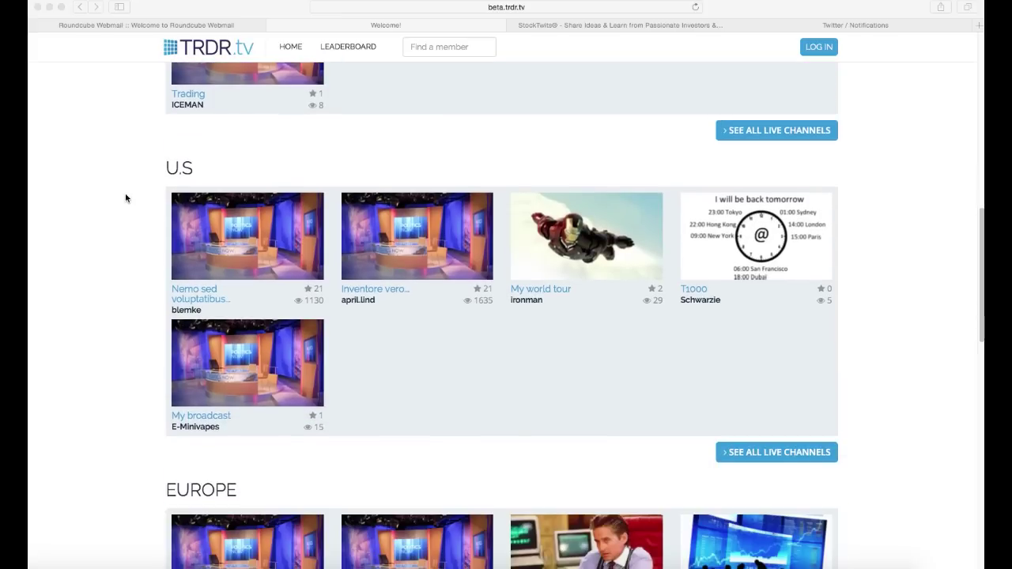
pyautogui.scroll(-1, 125, 198)
pyautogui.scroll(-4, 125, 197)
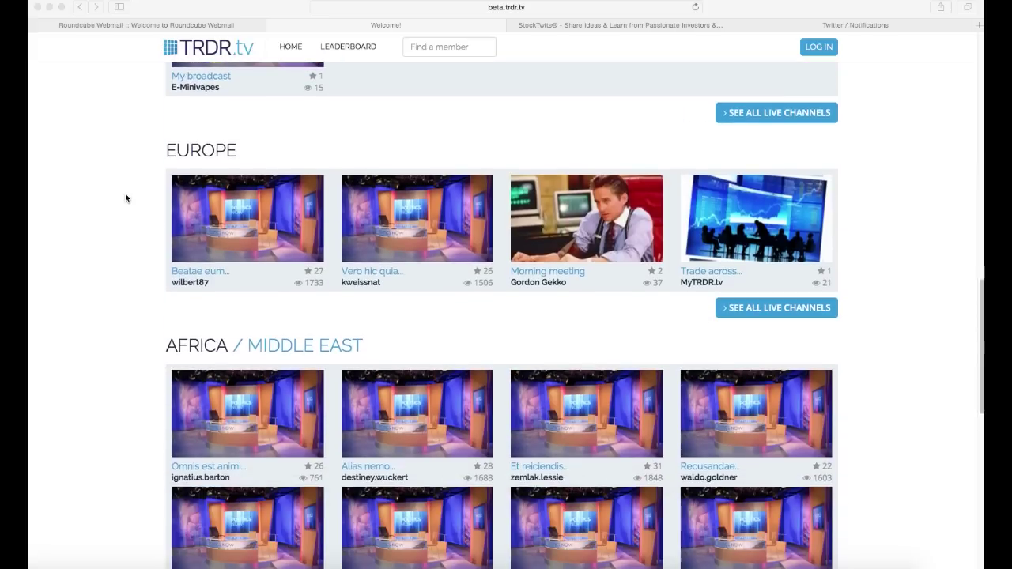
pyautogui.scroll(-1, 125, 198)
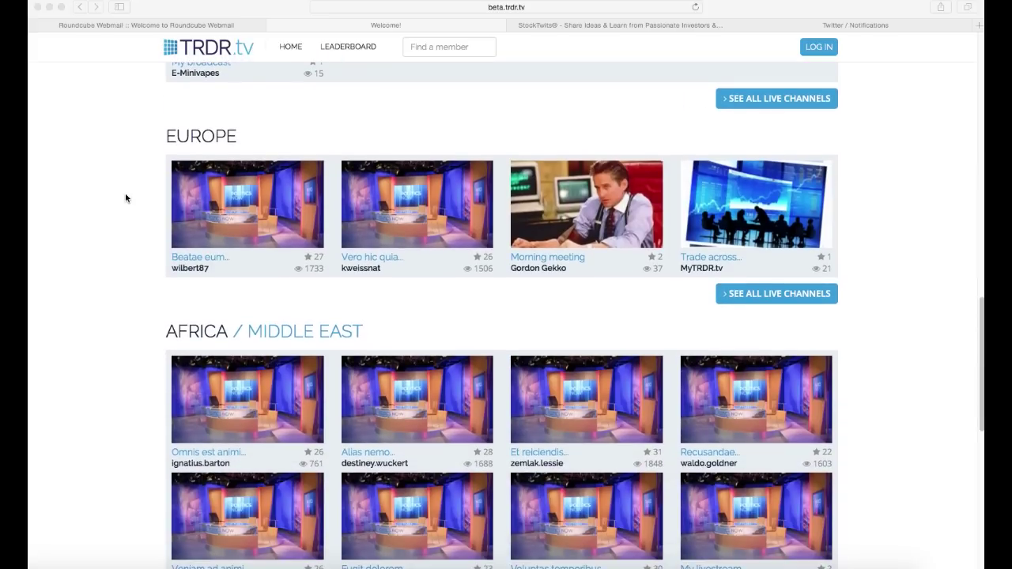
pyautogui.scroll(-5, 124, 197)
pyautogui.scroll(-1, 125, 197)
pyautogui.scroll(-1, 125, 198)
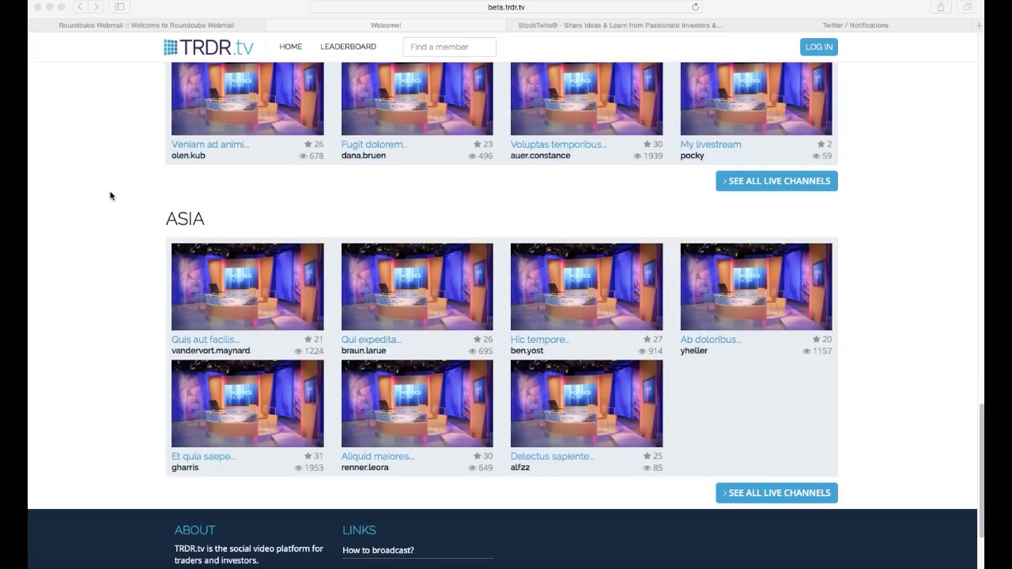
# Search Find a member for 'TRDR', bringing up TRDRTV and MYTRDR.TV
pyautogui.scroll(5, 108, 196)
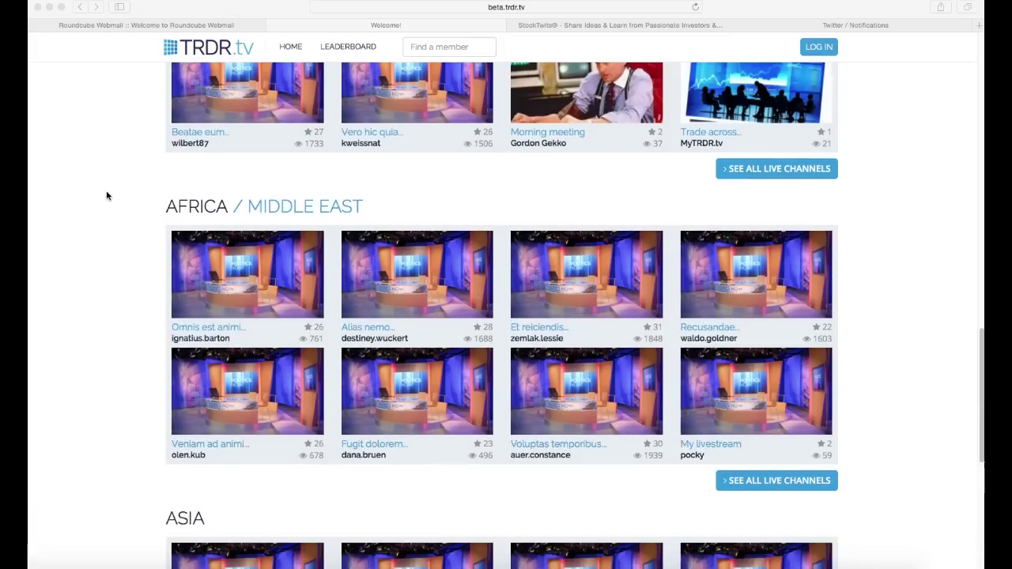
pyautogui.scroll(1, 109, 196)
pyautogui.scroll(2, 108, 196)
pyautogui.scroll(3, 107, 196)
pyautogui.scroll(5, 106, 196)
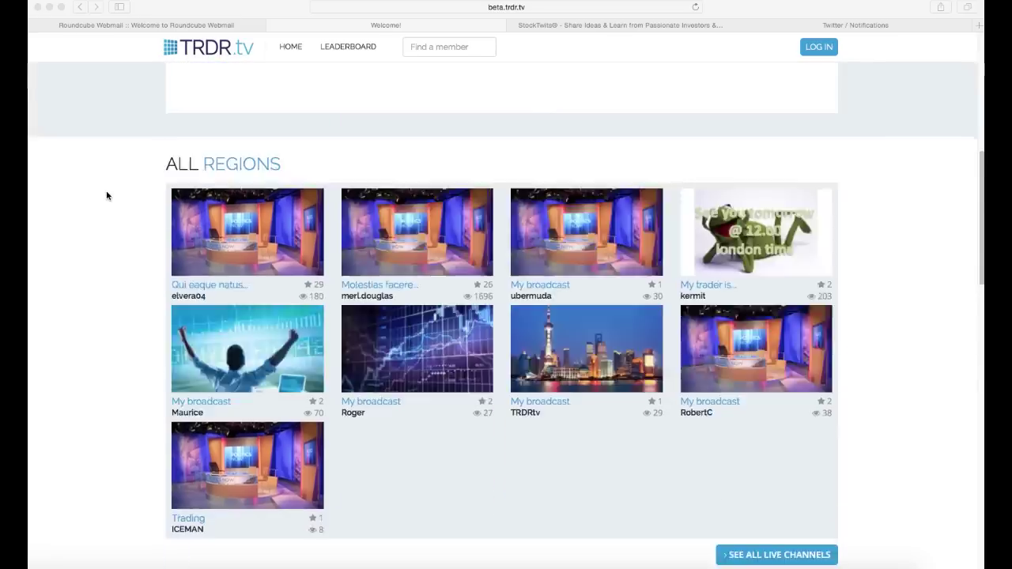
pyautogui.scroll(2, 107, 196)
pyautogui.scroll(2, 106, 196)
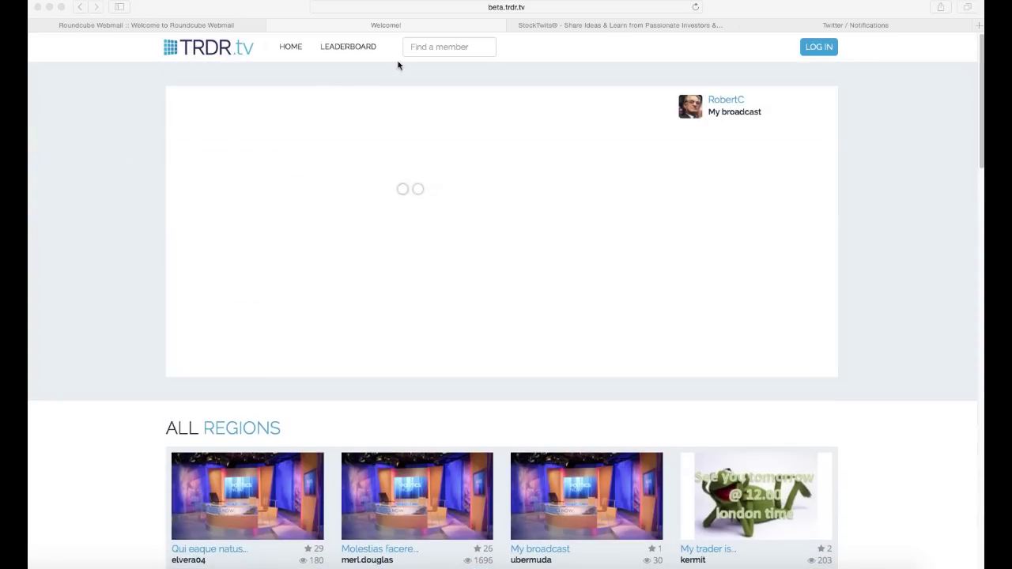
pyautogui.click(421, 46)
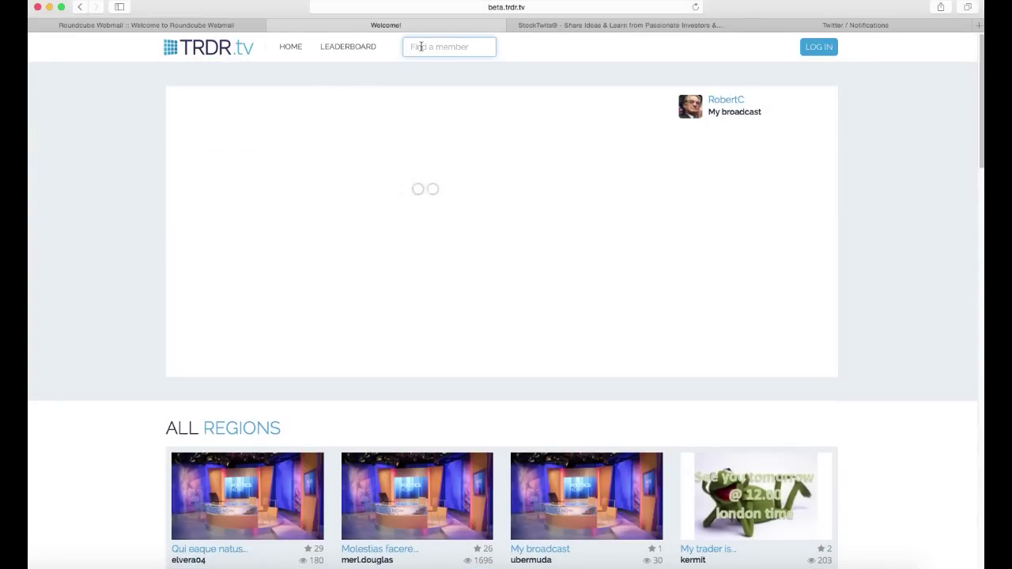
pyautogui.write('TRDR')
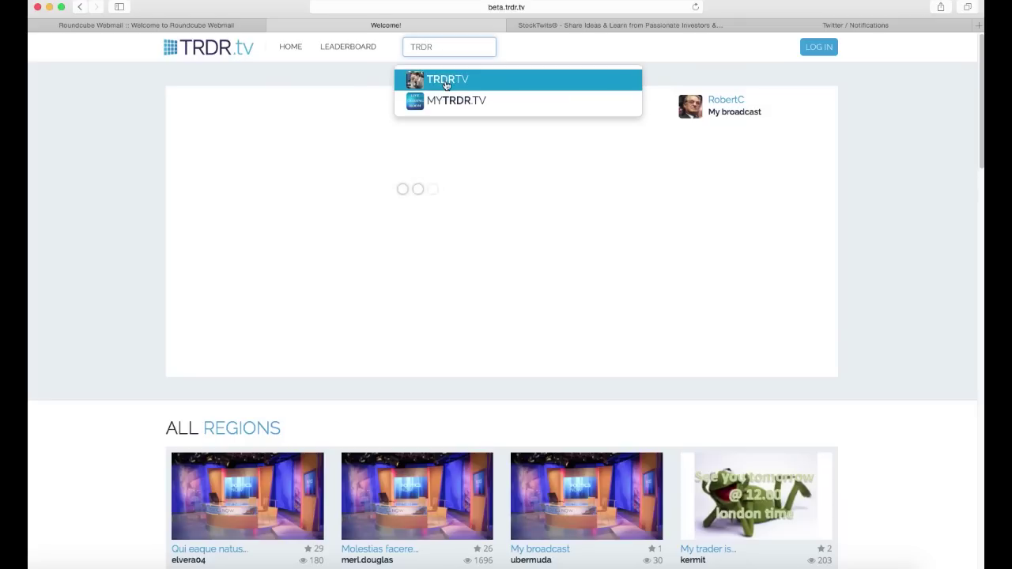
# Open the leaderboard and look over the top trader's performance figures
pyautogui.click(362, 51)
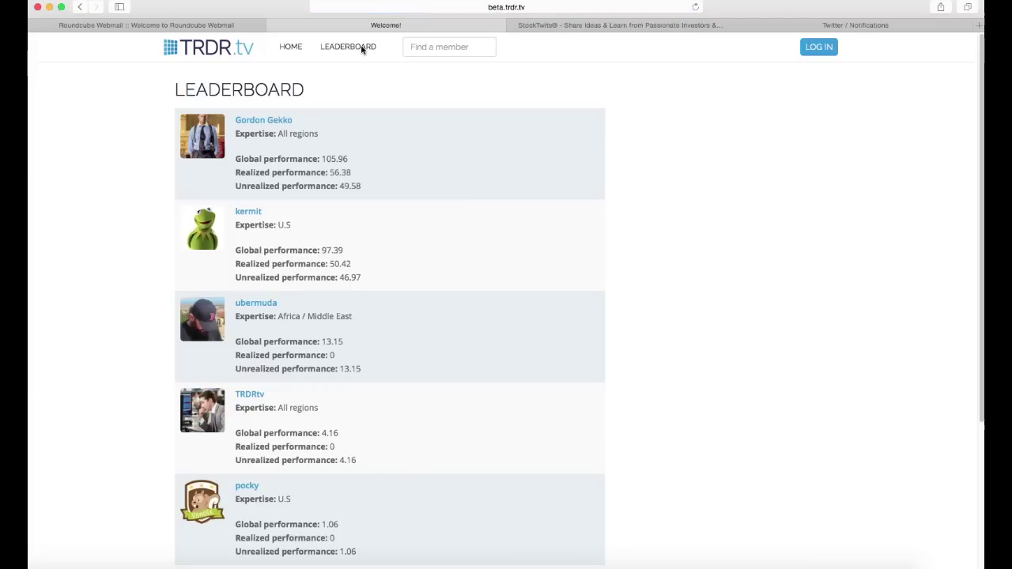
pyautogui.moveTo(235, 160)
pyautogui.mouseDown()
pyautogui.moveTo(337, 159)
pyautogui.moveTo(337, 187)
pyautogui.moveTo(248, 189)
pyautogui.mouseUp()
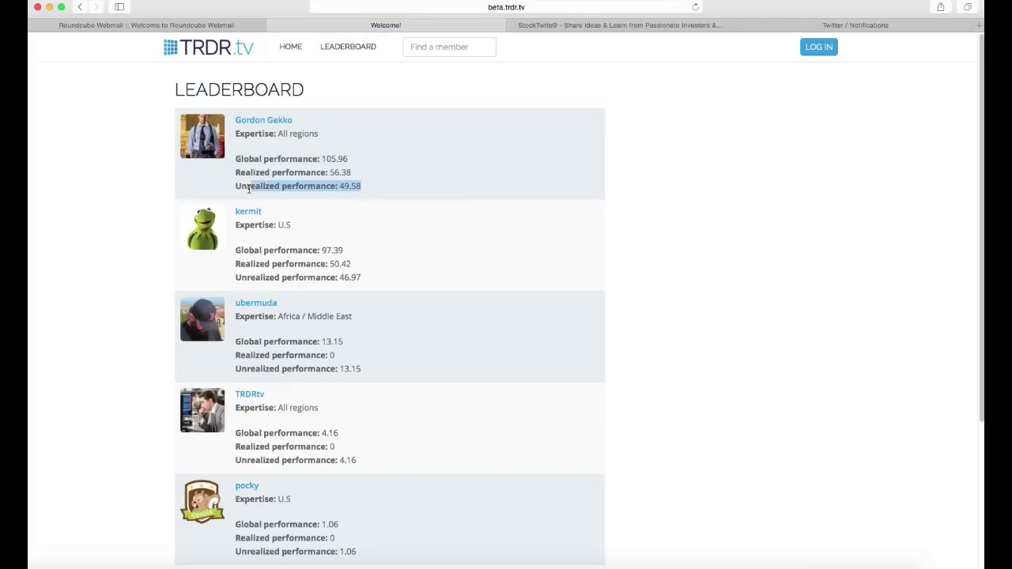
pyautogui.click(308, 244)
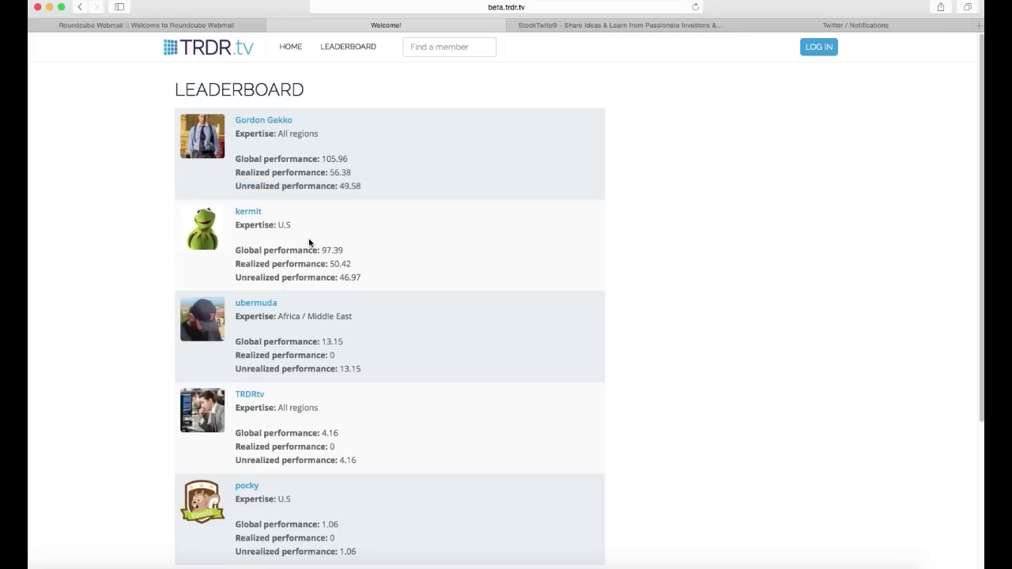
pyautogui.scroll(-2, 309, 243)
pyautogui.scroll(-1, 307, 243)
pyautogui.scroll(2, 306, 240)
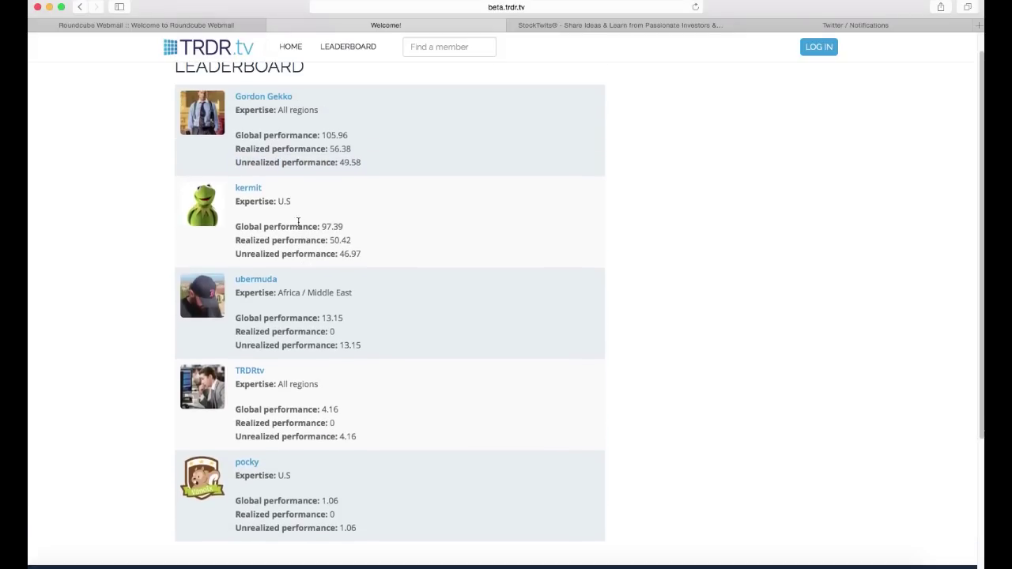
pyautogui.scroll(1, 301, 226)
pyautogui.click(283, 121)
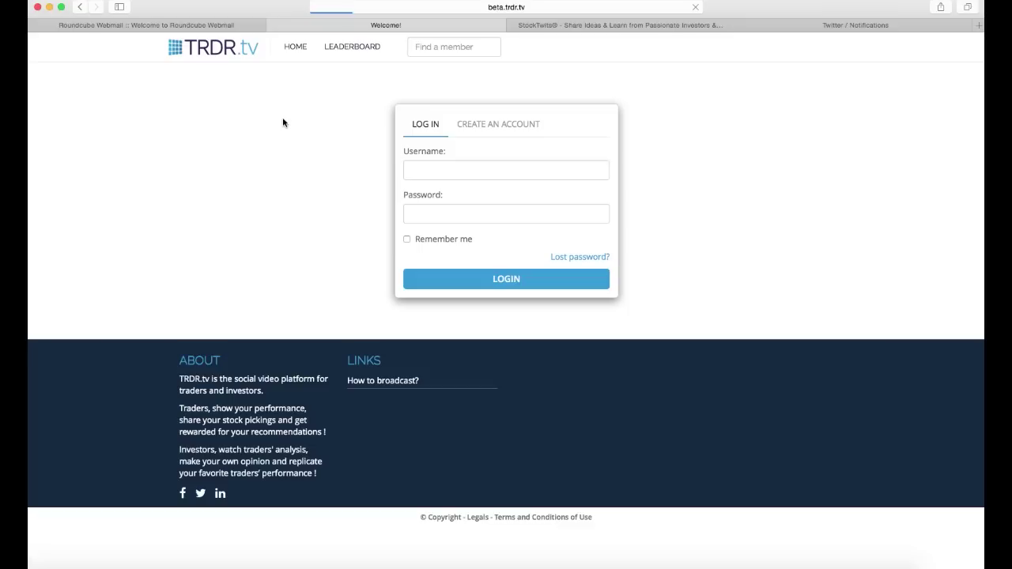
pyautogui.click(439, 168)
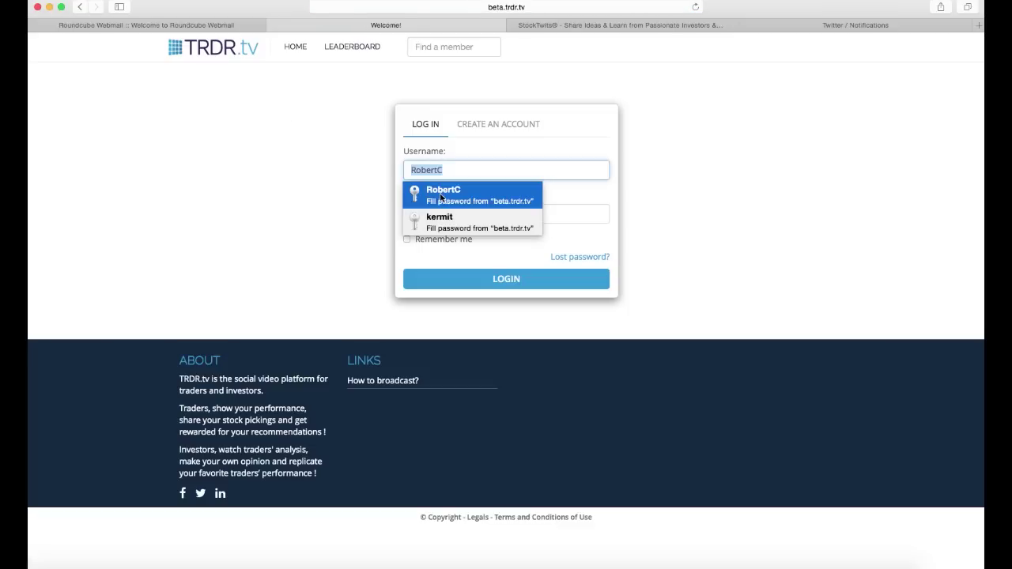
pyautogui.click(440, 198)
pyautogui.click(462, 278)
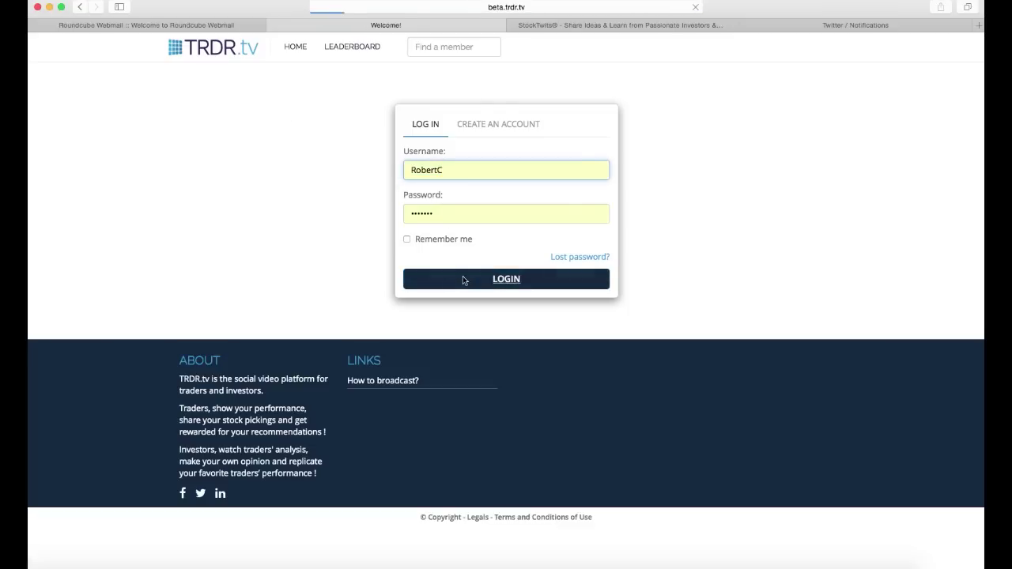
pyautogui.moveTo(458, 179)
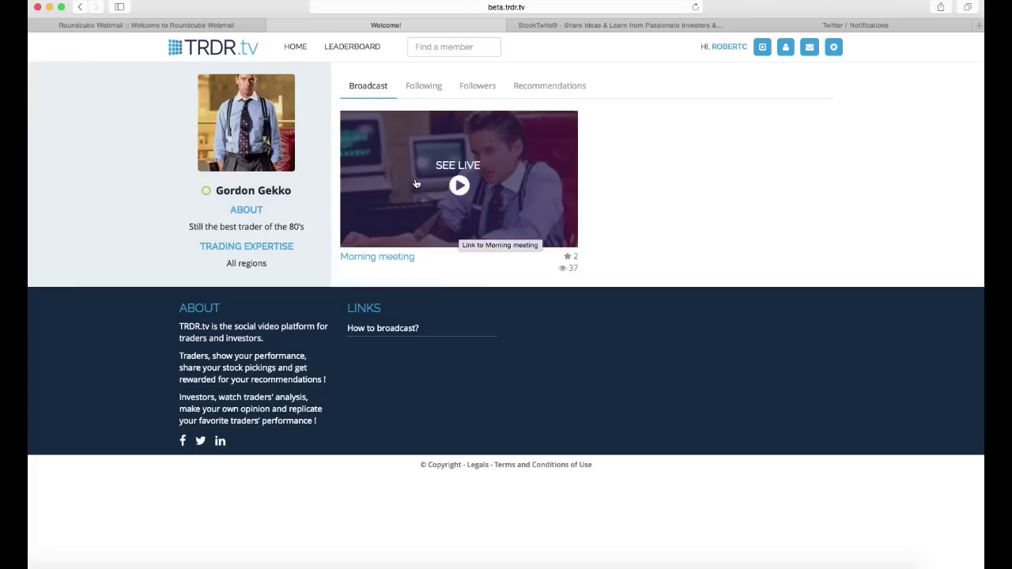
pyautogui.click(421, 86)
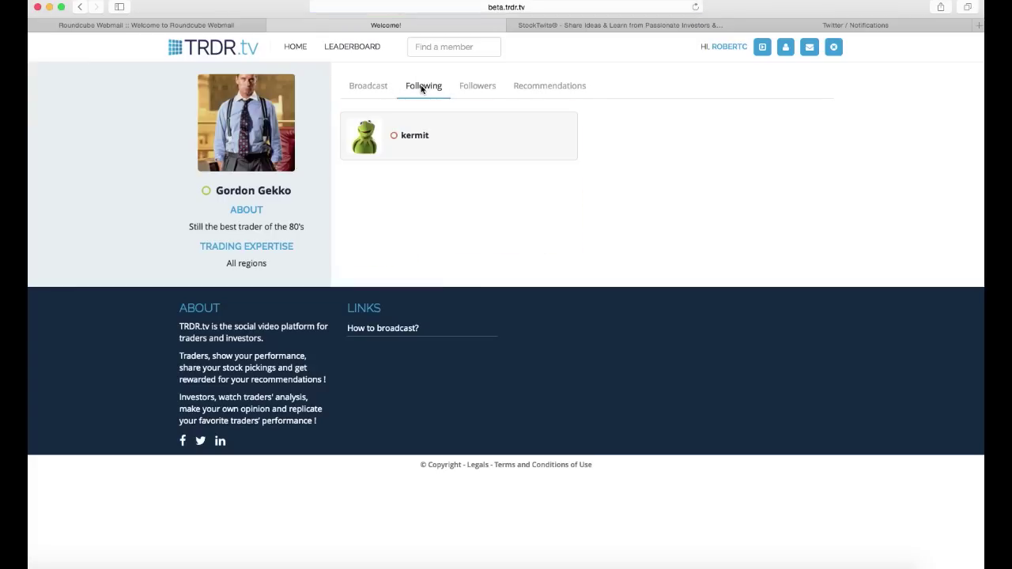
pyautogui.click(487, 94)
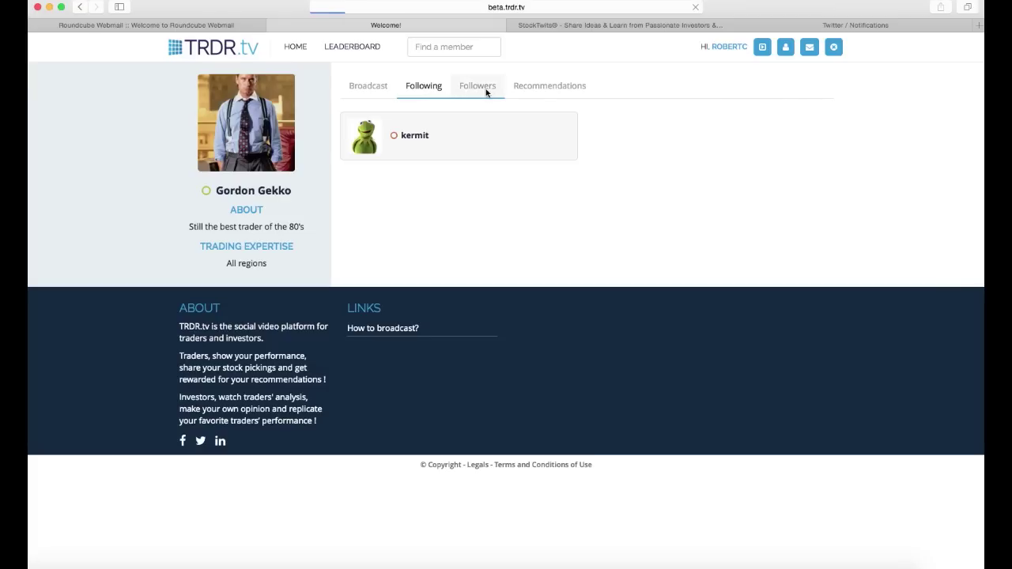
# Review Gordon Gekko's open GE, FB, ARM.L calls and five closed recommendations
pyautogui.click(545, 92)
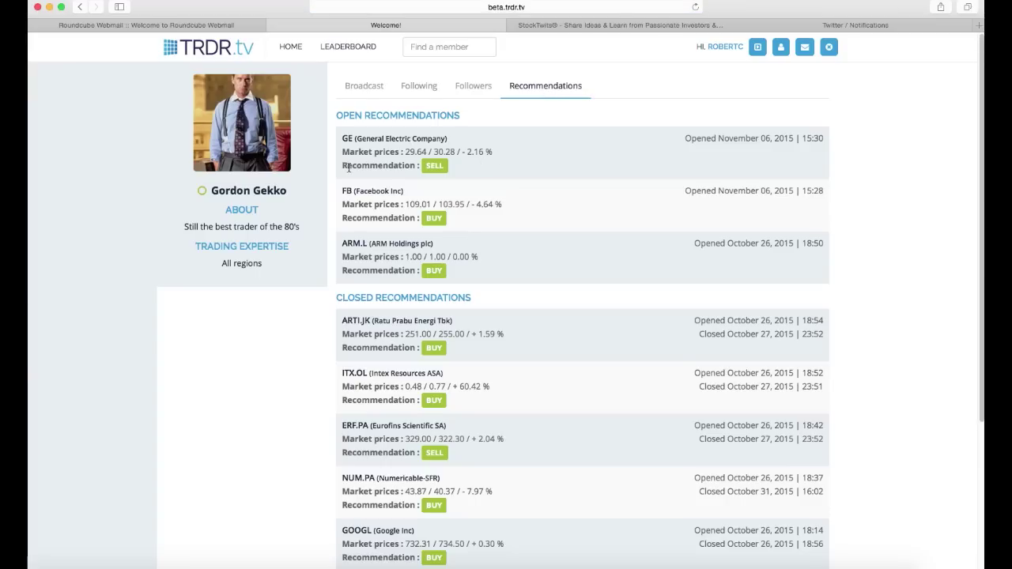
pyautogui.moveTo(344, 166); pyautogui.dragTo(423, 168)
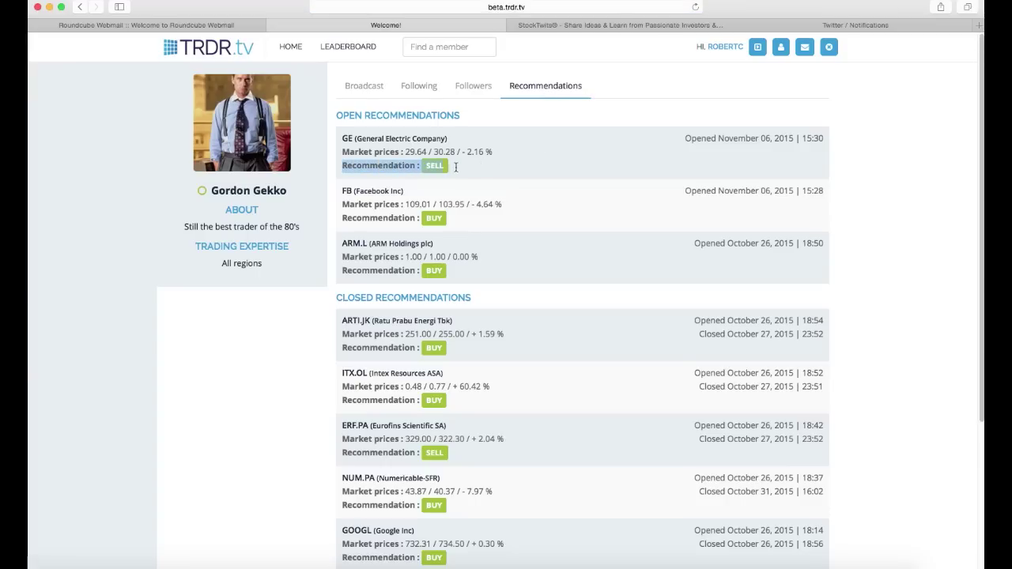
pyautogui.click(446, 159)
pyautogui.moveTo(342, 111); pyautogui.dragTo(458, 115)
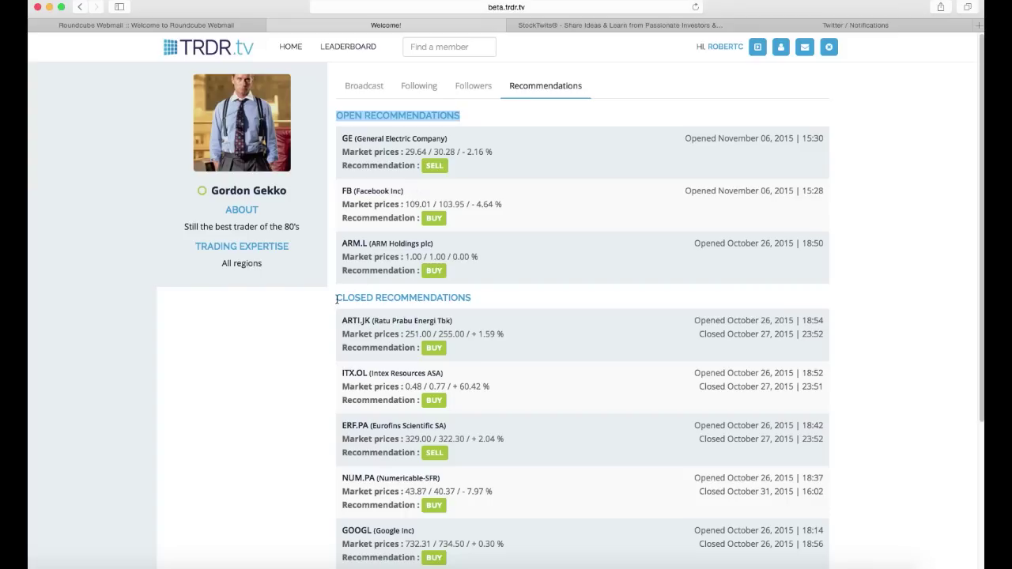
pyautogui.moveTo(334, 300); pyautogui.dragTo(473, 298)
pyautogui.click(488, 337)
pyautogui.scroll(-3, 487, 338)
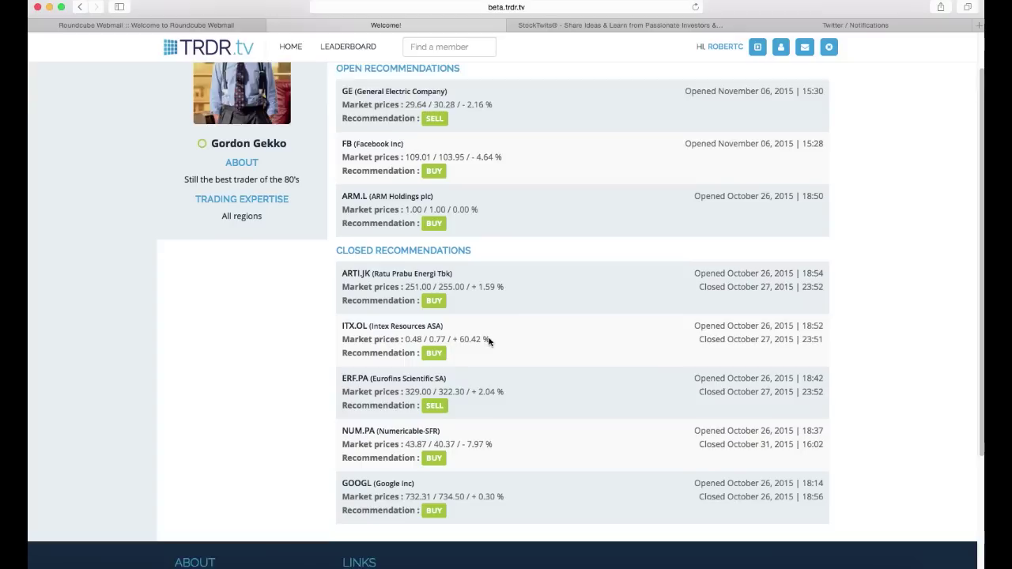
pyautogui.scroll(-2, 498, 340)
pyautogui.scroll(3, 522, 349)
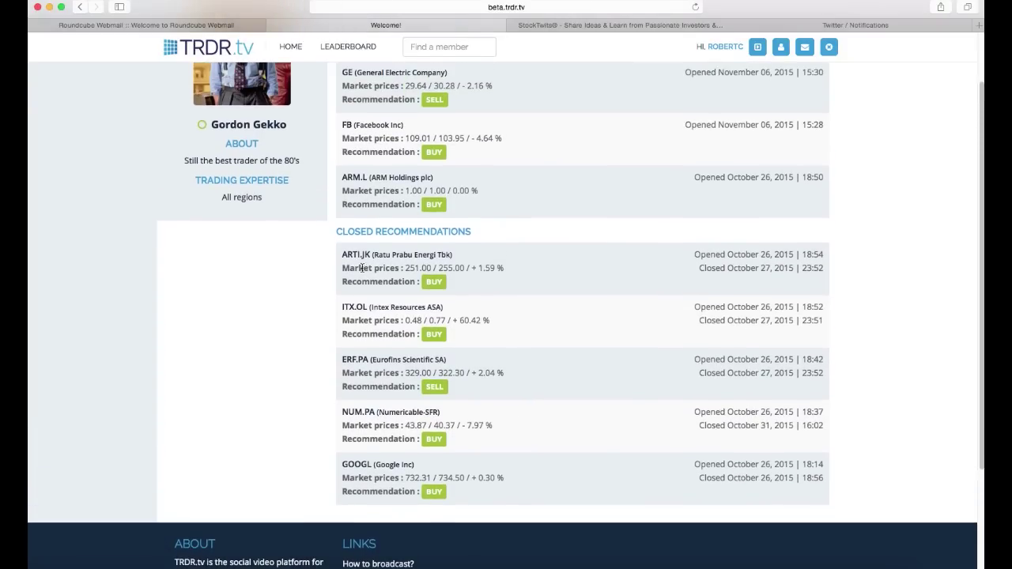
pyautogui.scroll(3, 362, 267)
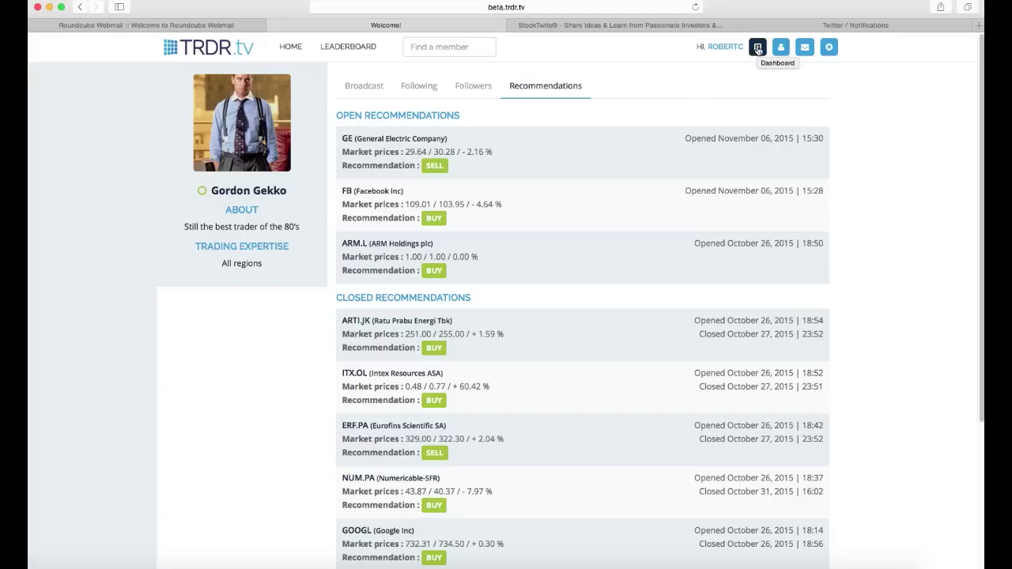
# Open your stream dashboard, keeping category All regions and broadcast language English
pyautogui.click(755, 49)
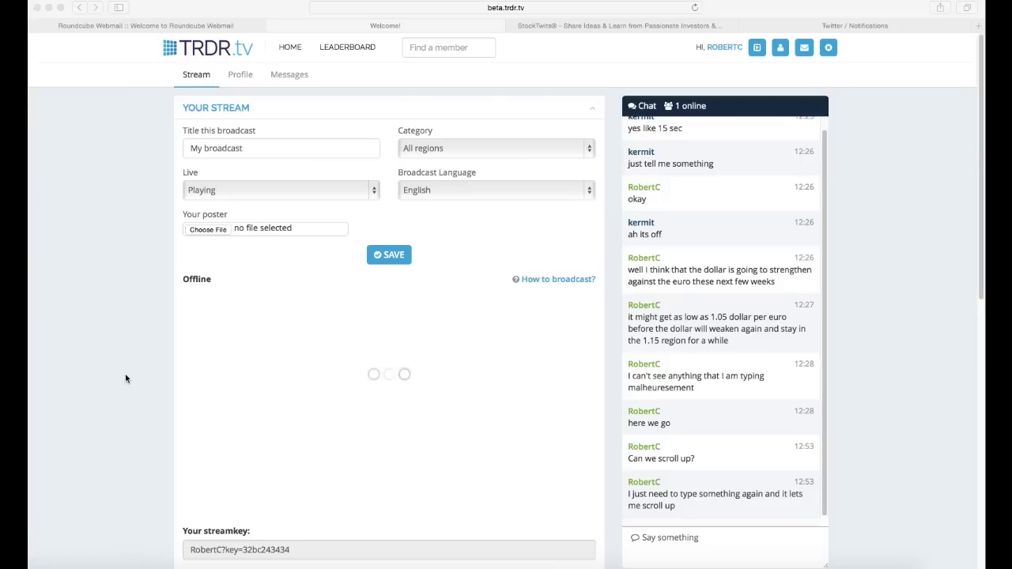
pyautogui.click(231, 148)
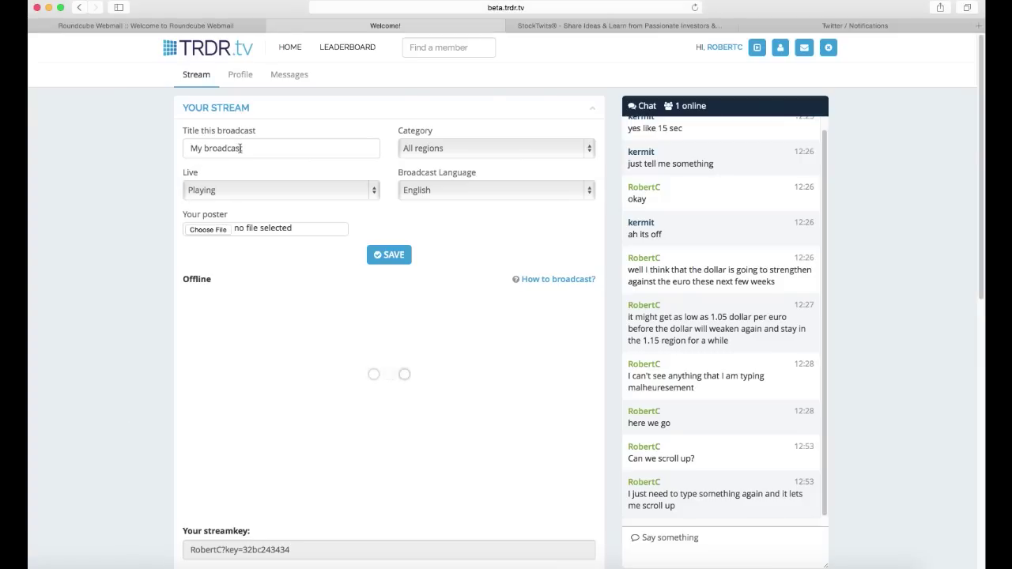
pyautogui.click(445, 149)
pyautogui.click(445, 151)
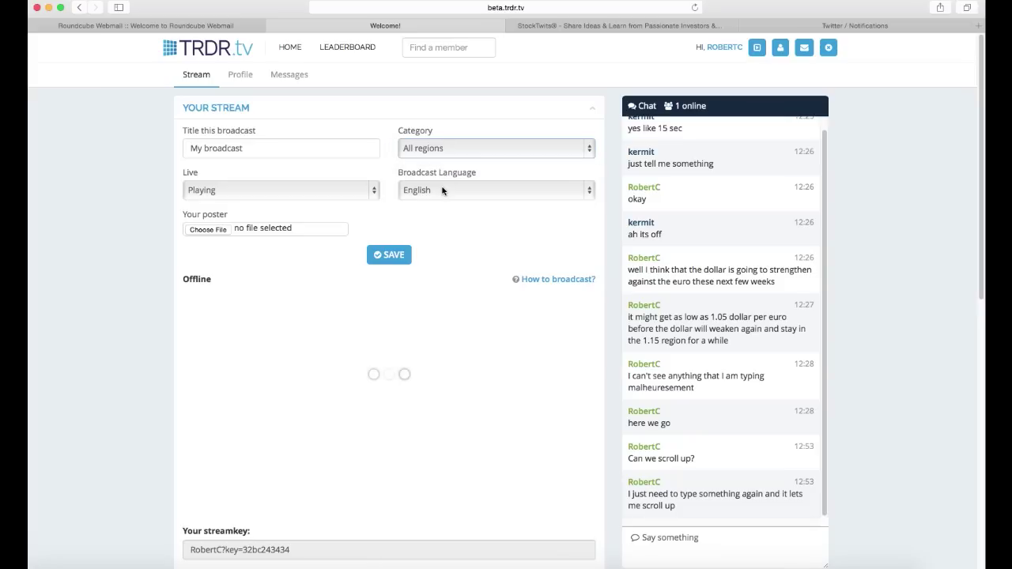
pyautogui.click(442, 190)
pyautogui.click(442, 192)
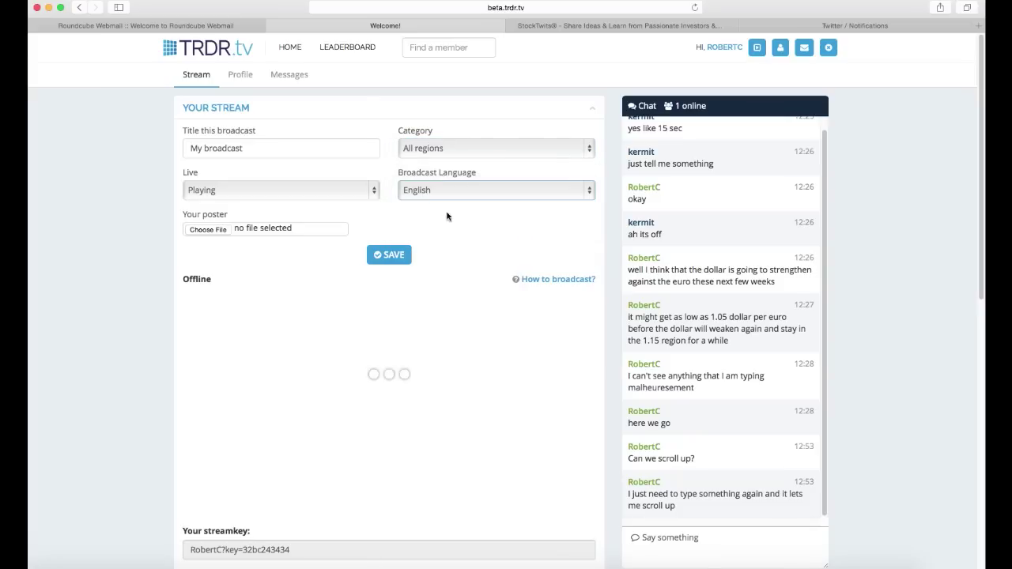
# Read the How to broadcast guide down to the OBS General settings
pyautogui.click(538, 286)
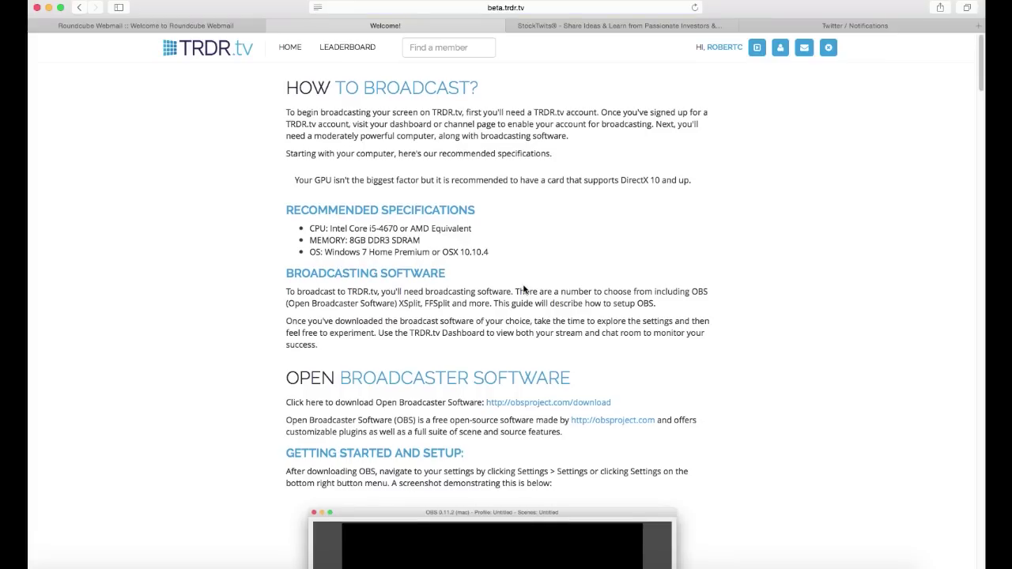
pyautogui.scroll(-3, 523, 287)
pyautogui.scroll(-5, 523, 287)
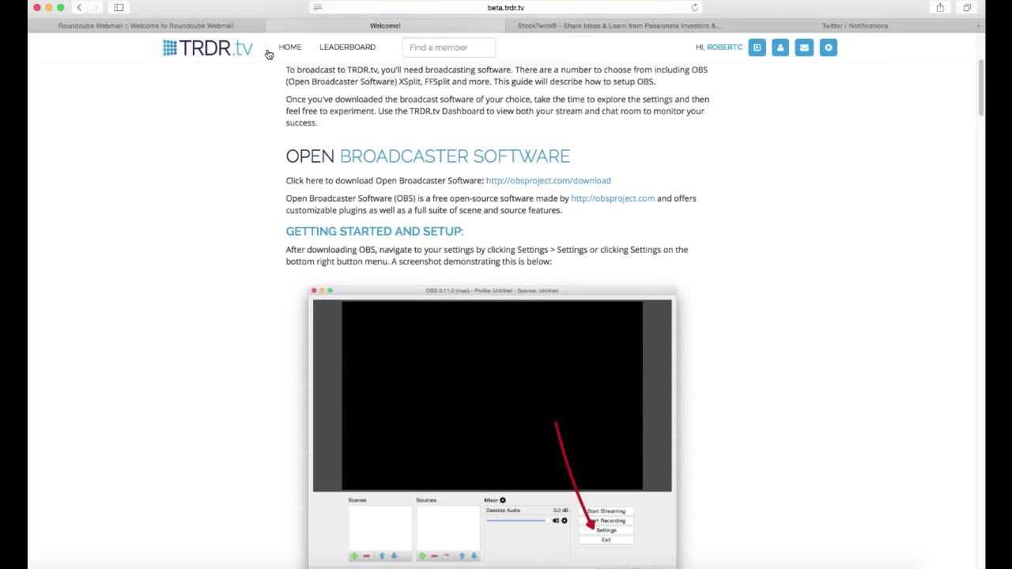
pyautogui.scroll(-2, 157, 118)
pyautogui.scroll(-5, 155, 101)
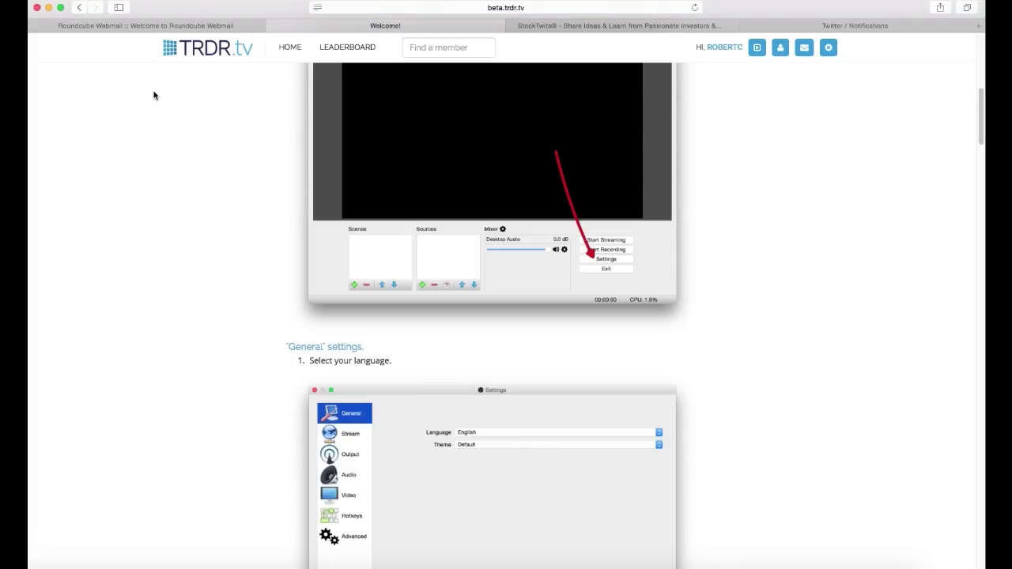
# Return to the stream dashboard and scroll down to its Recommendations section
pyautogui.click(79, 7)
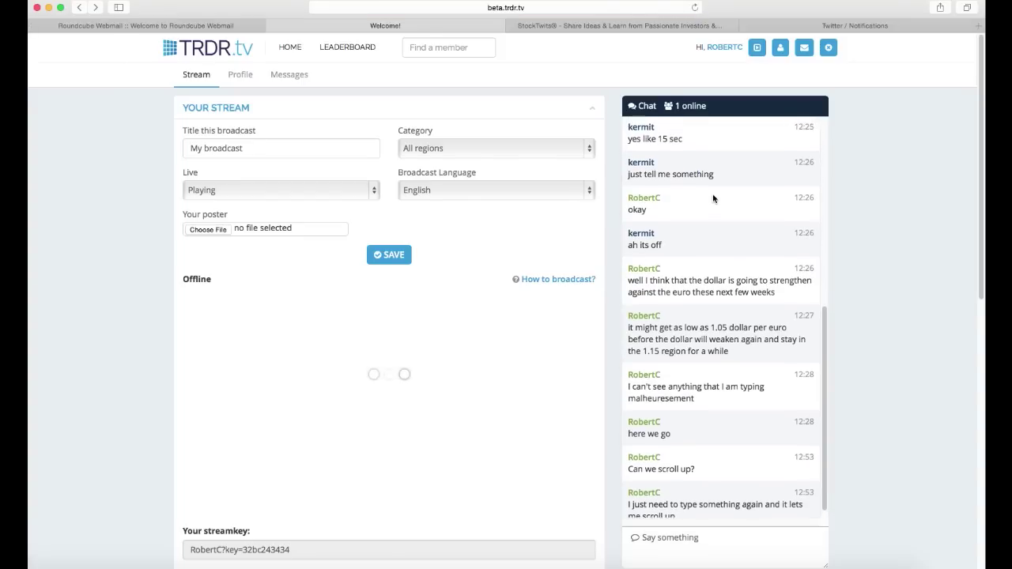
pyautogui.scroll(2, 713, 199)
pyautogui.scroll(3, 714, 199)
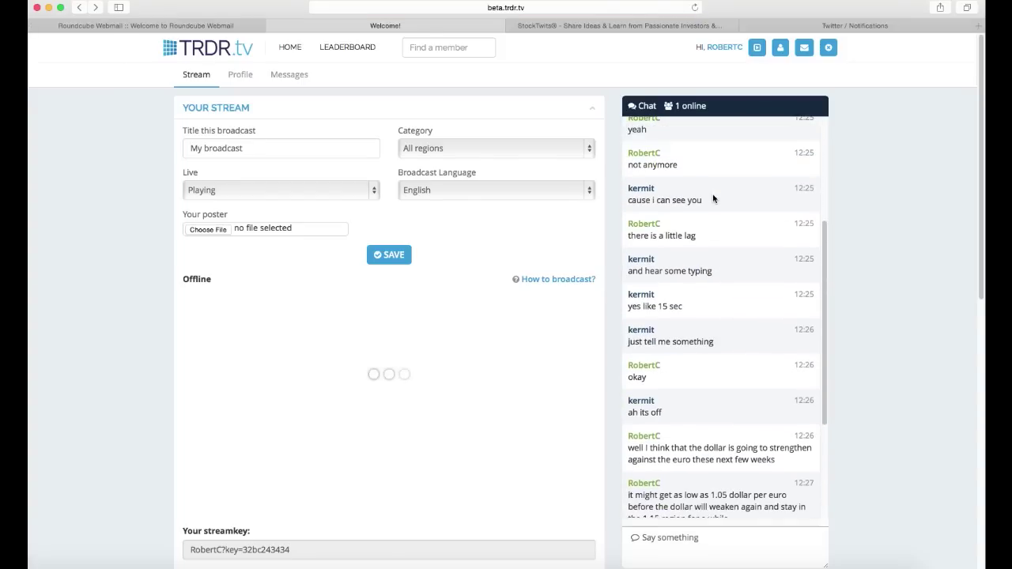
pyautogui.scroll(-7, 713, 198)
pyautogui.scroll(-7, 713, 199)
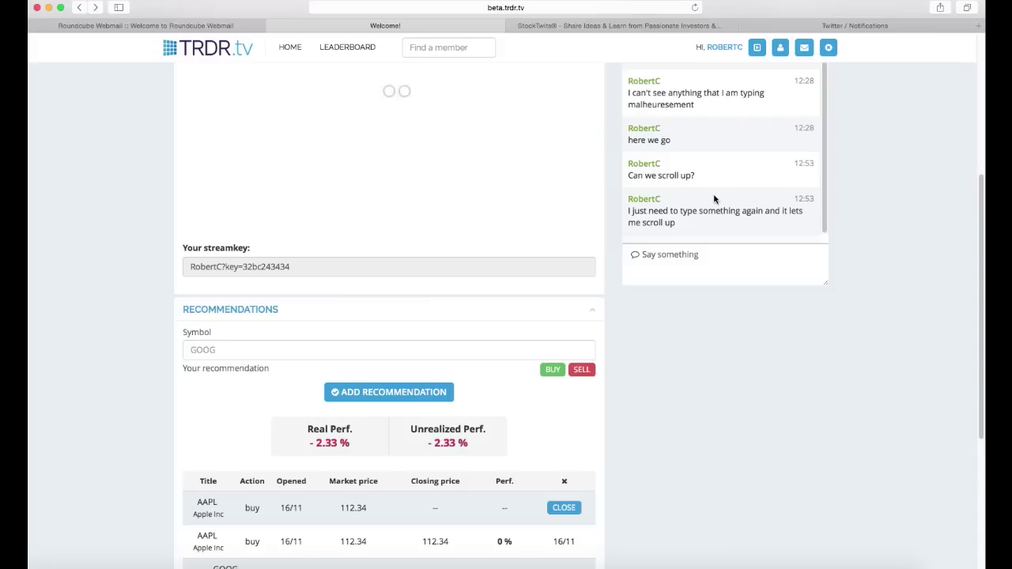
pyautogui.scroll(-2, 755, 321)
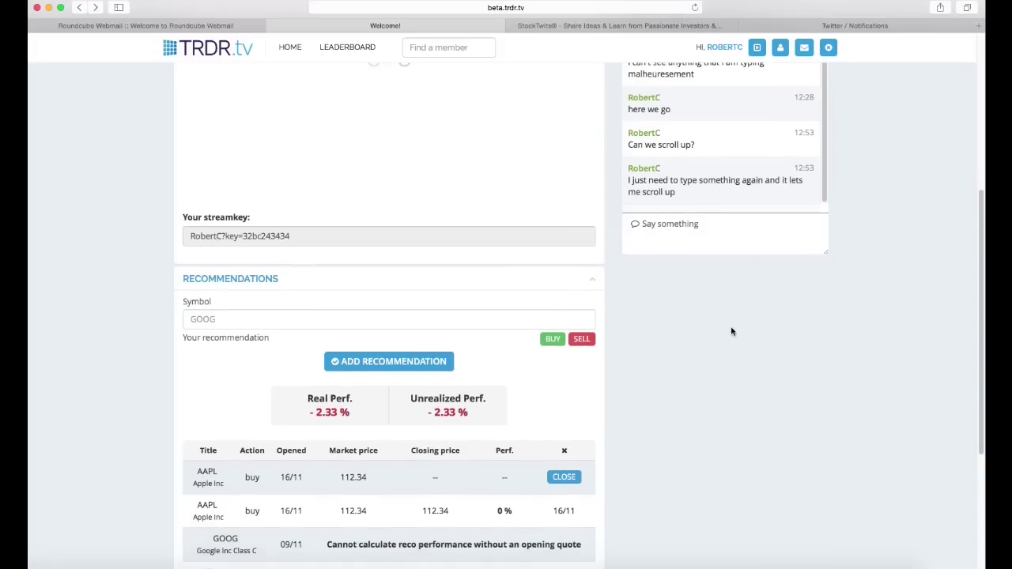
# Add a GOOG buy recommendation by searching 'google' in Symbol
pyautogui.scroll(-2, 722, 327)
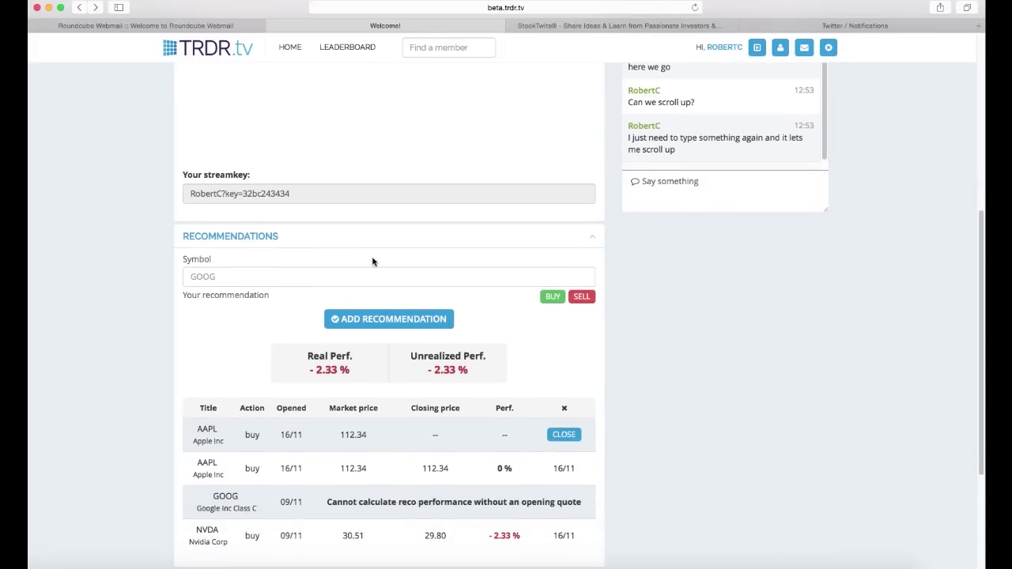
pyautogui.click(348, 274)
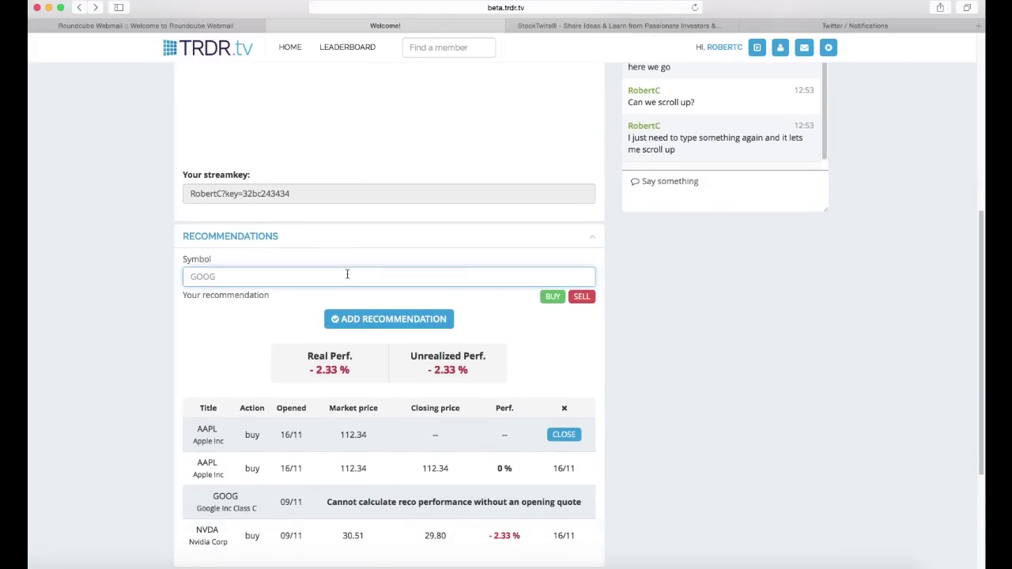
pyautogui.write('google')
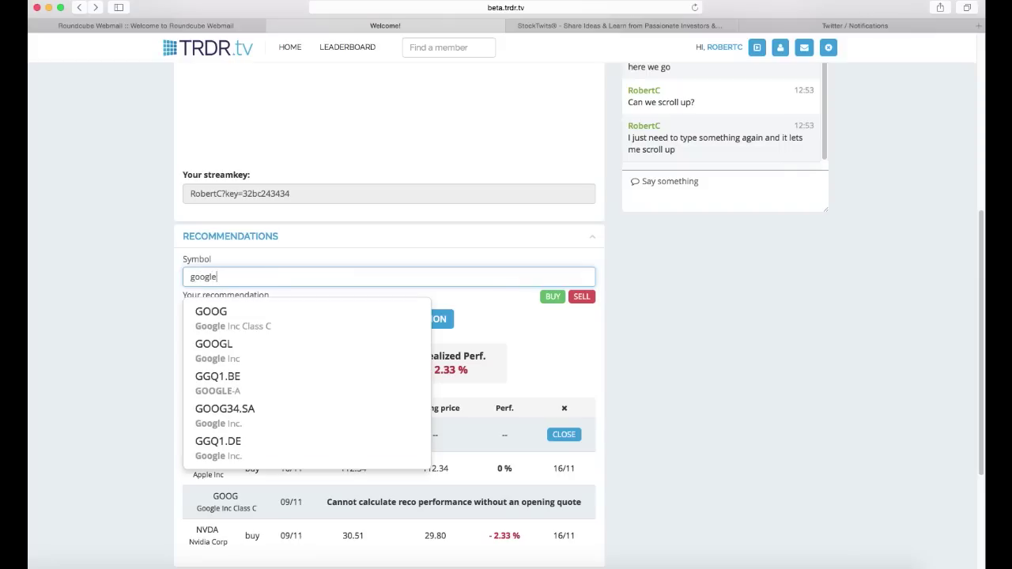
pyautogui.click(300, 322)
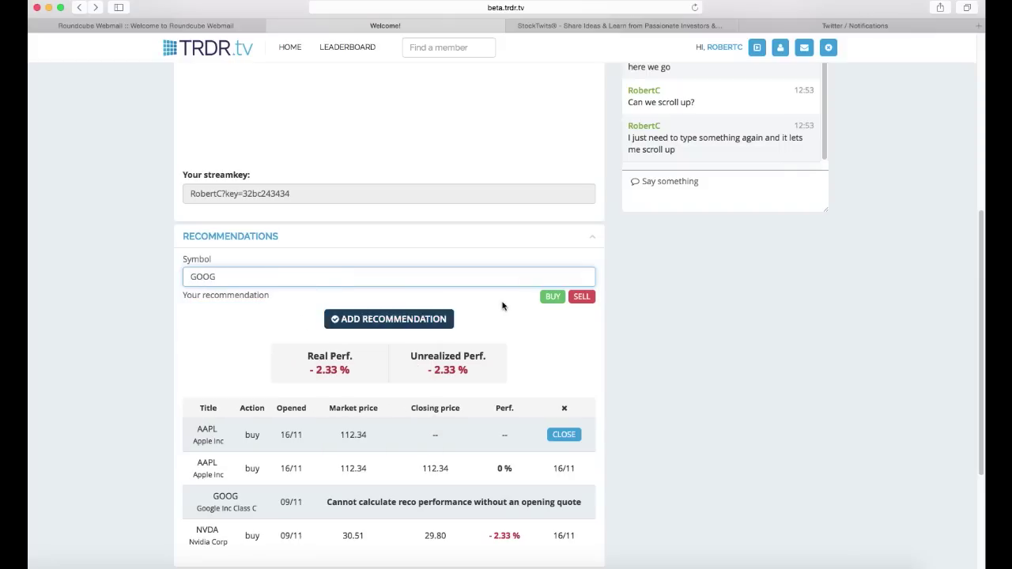
pyautogui.click(553, 297)
pyautogui.click(403, 319)
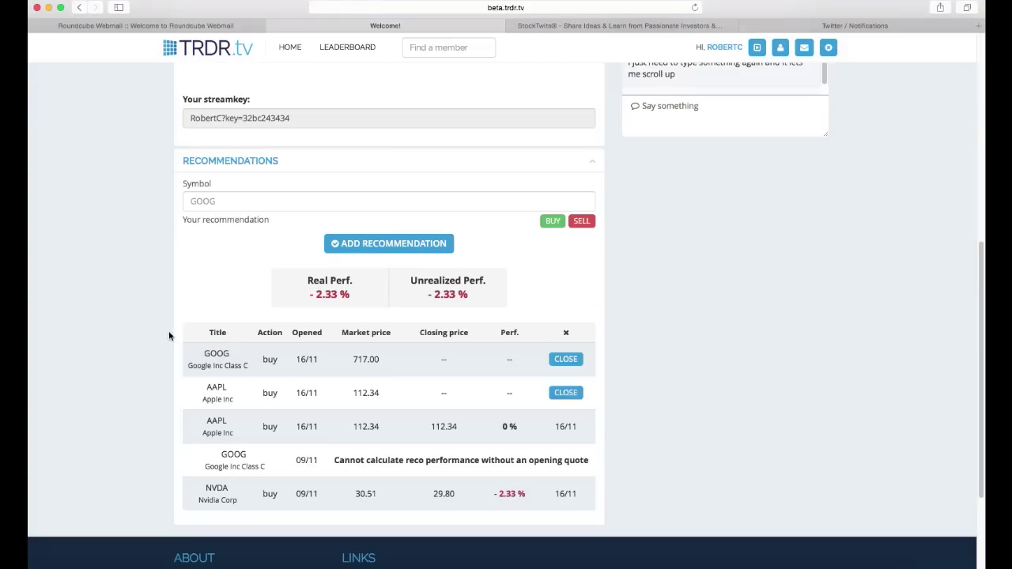
# Close the open AAPL buy at 112.34 for 0% and review the list
pyautogui.click(564, 361)
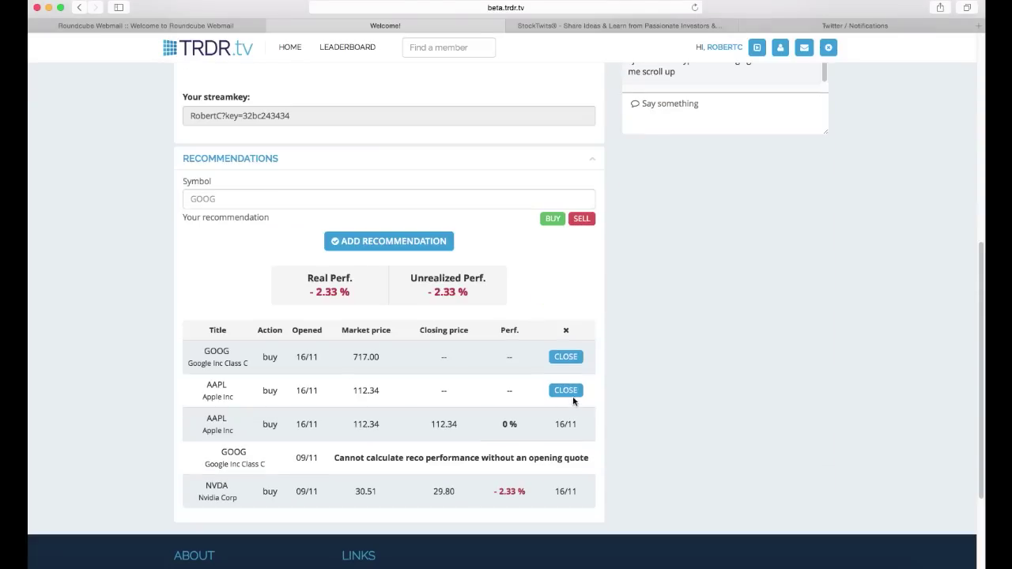
pyautogui.click(566, 390)
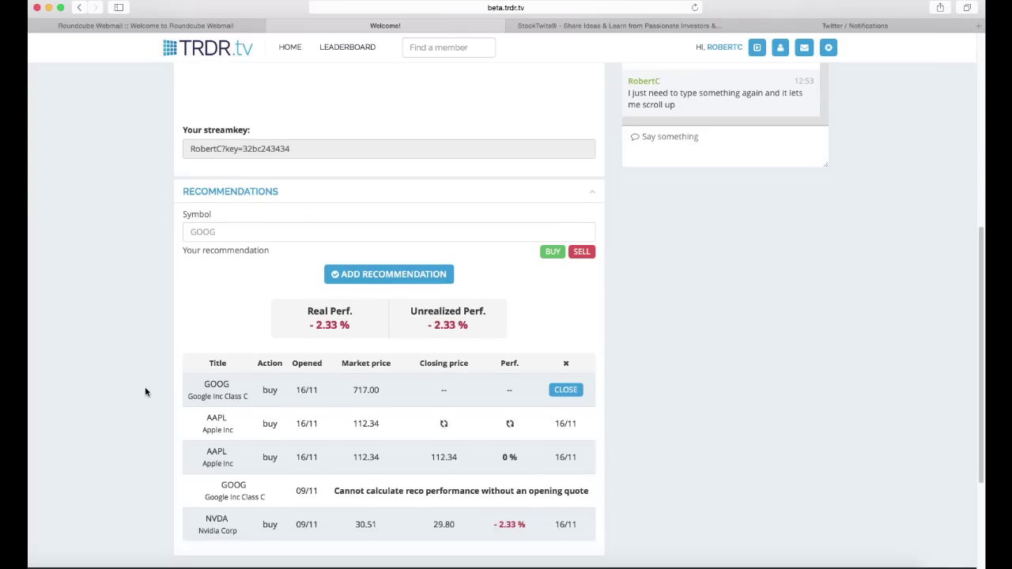
pyautogui.scroll(-6, 168, 393)
pyautogui.scroll(-3, 144, 391)
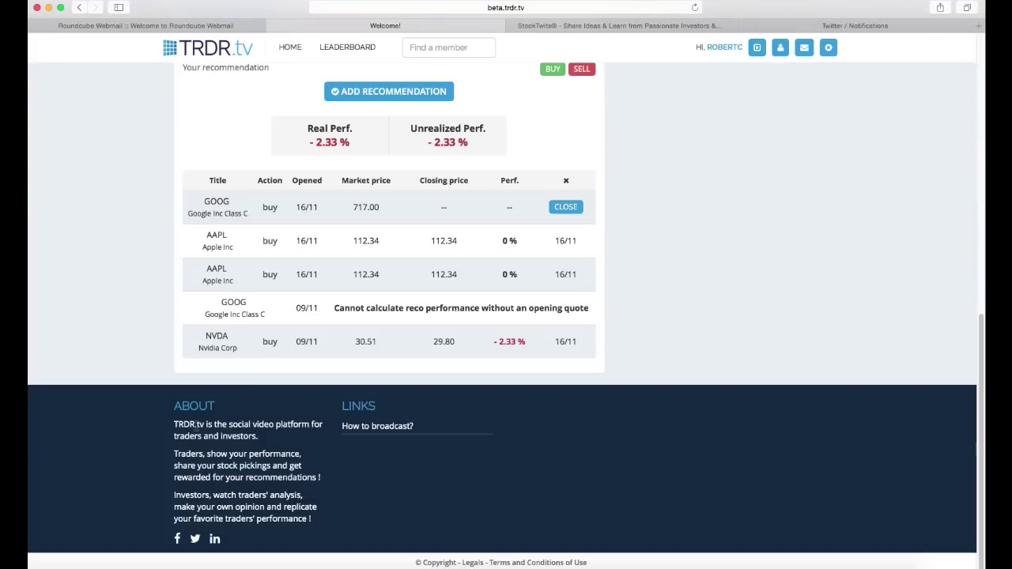
pyautogui.moveTo(188, 281); pyautogui.dragTo(614, 355)
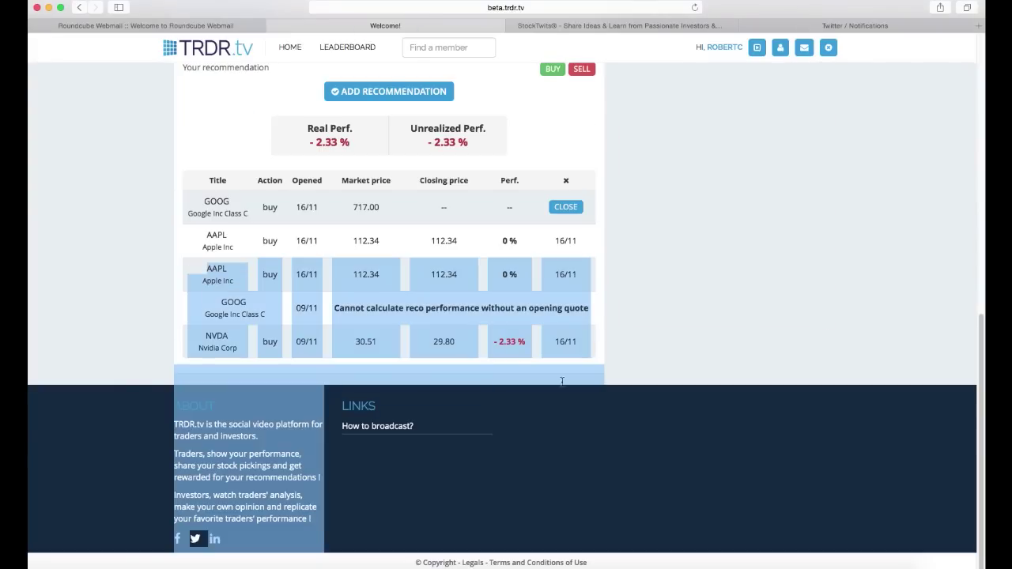
pyautogui.click(641, 336)
pyautogui.scroll(1, 640, 336)
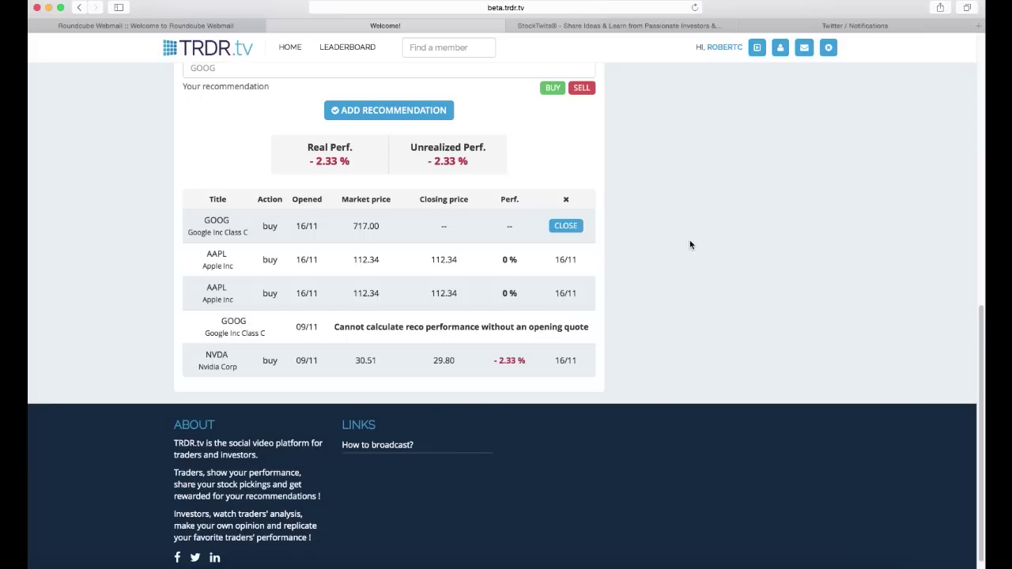
# Review the profile's Email and About fields, then view the Messages inbox
pyautogui.click(780, 49)
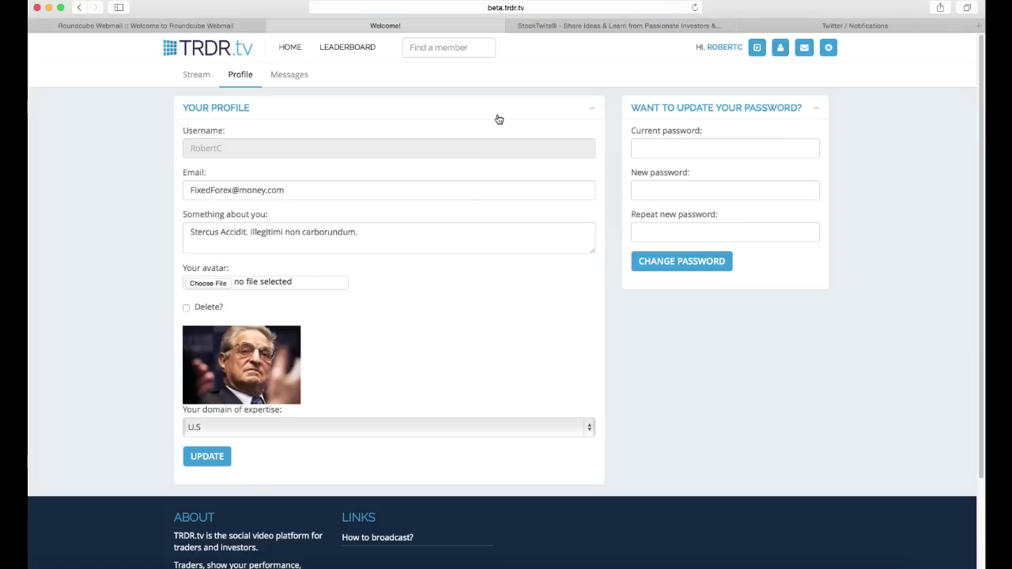
pyautogui.moveTo(305, 191); pyautogui.dragTo(168, 192)
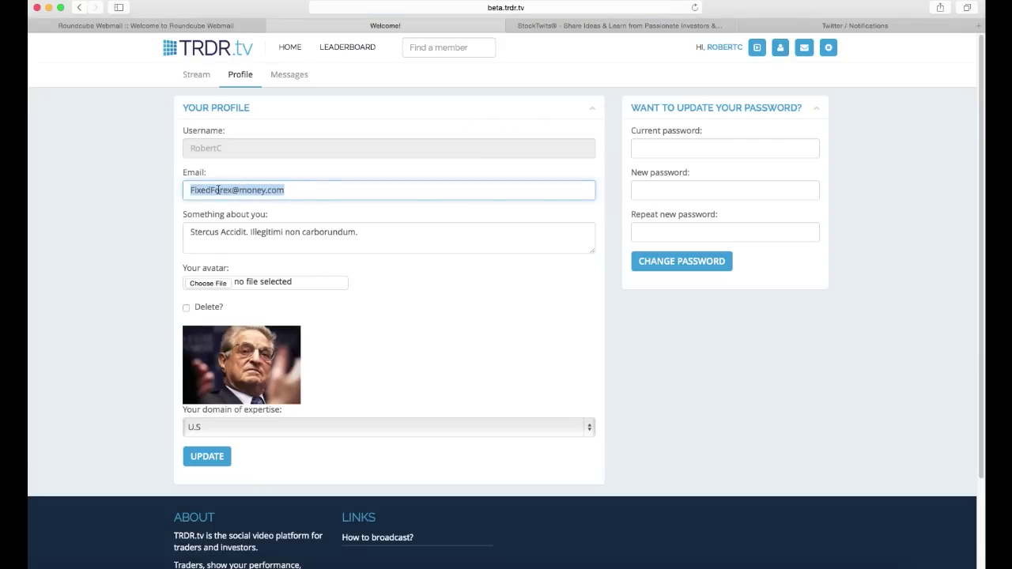
pyautogui.click(330, 190)
pyautogui.moveTo(378, 237); pyautogui.dragTo(163, 236)
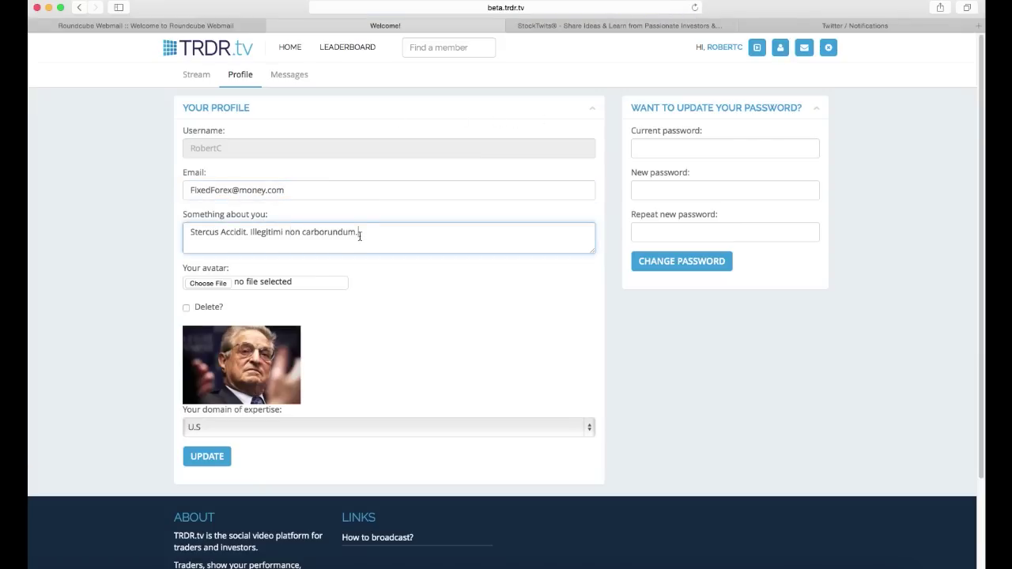
pyautogui.click(406, 237)
pyautogui.click(804, 49)
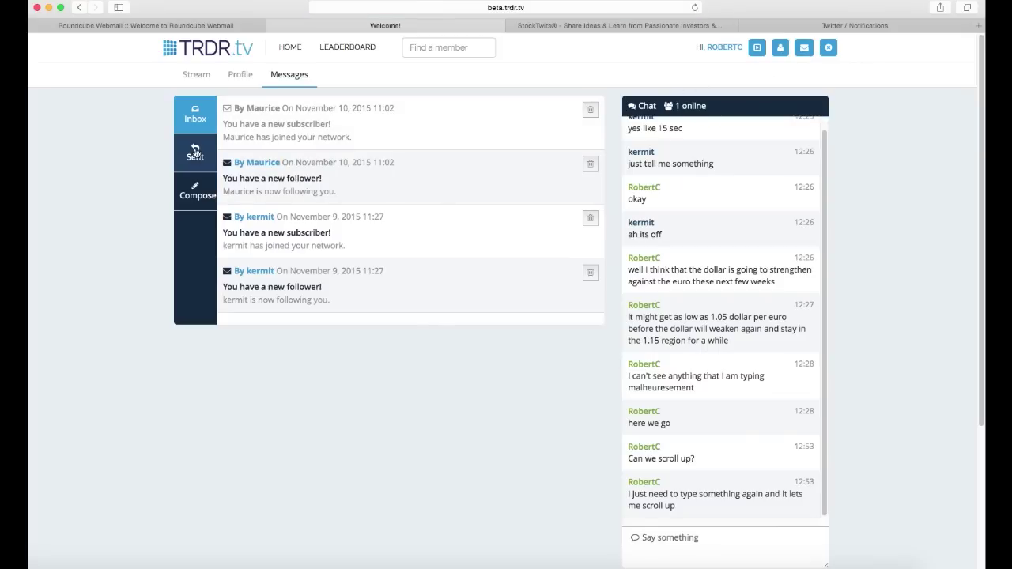
pyautogui.click(195, 152)
pyautogui.click(193, 199)
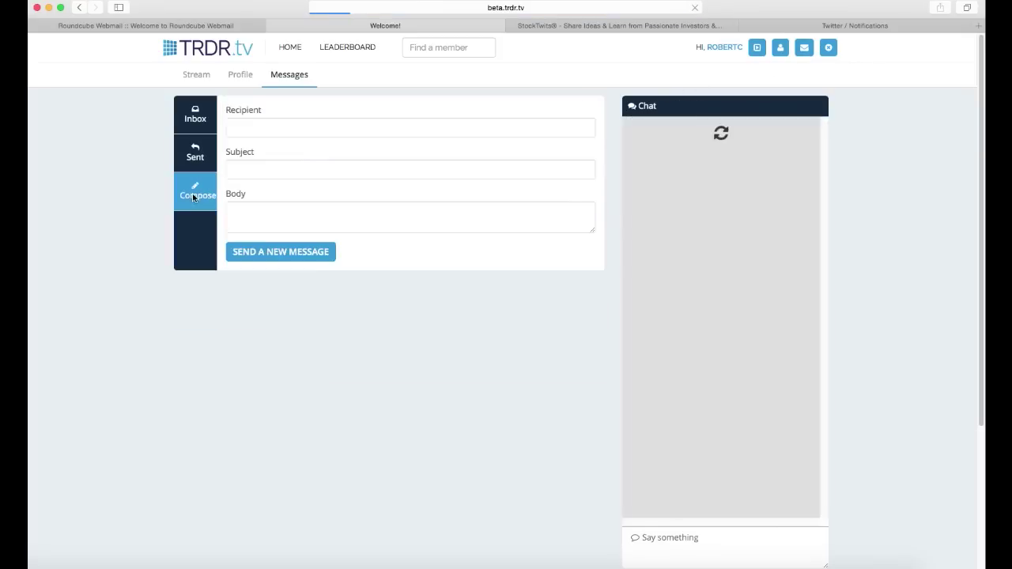
pyautogui.click(195, 116)
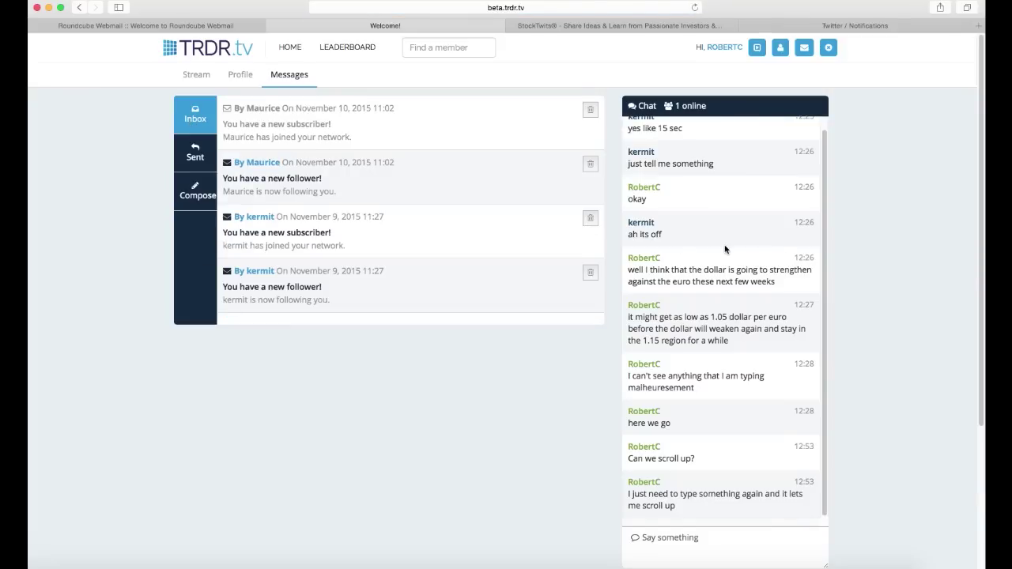
pyautogui.scroll(5, 717, 266)
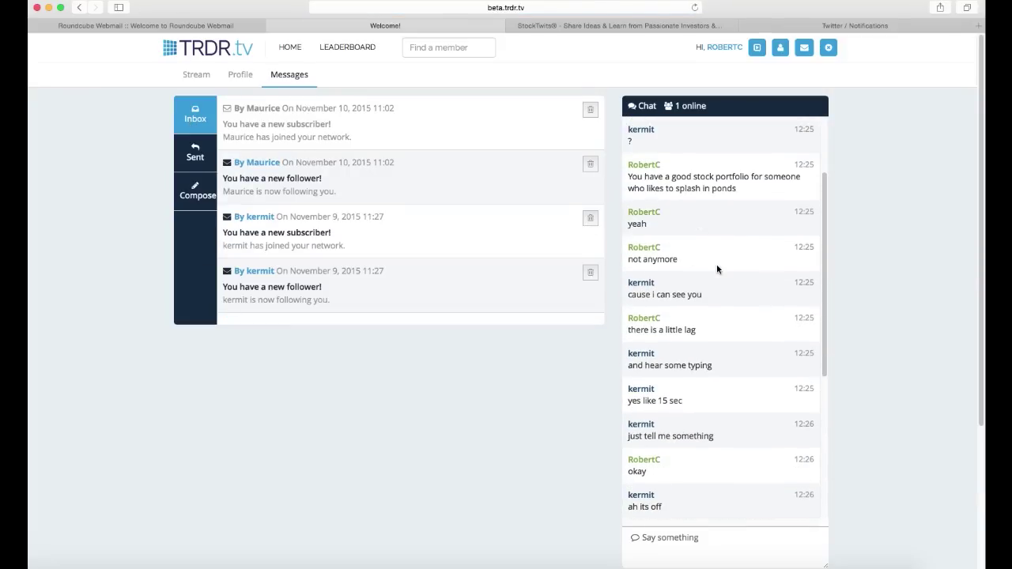
pyautogui.scroll(2, 717, 265)
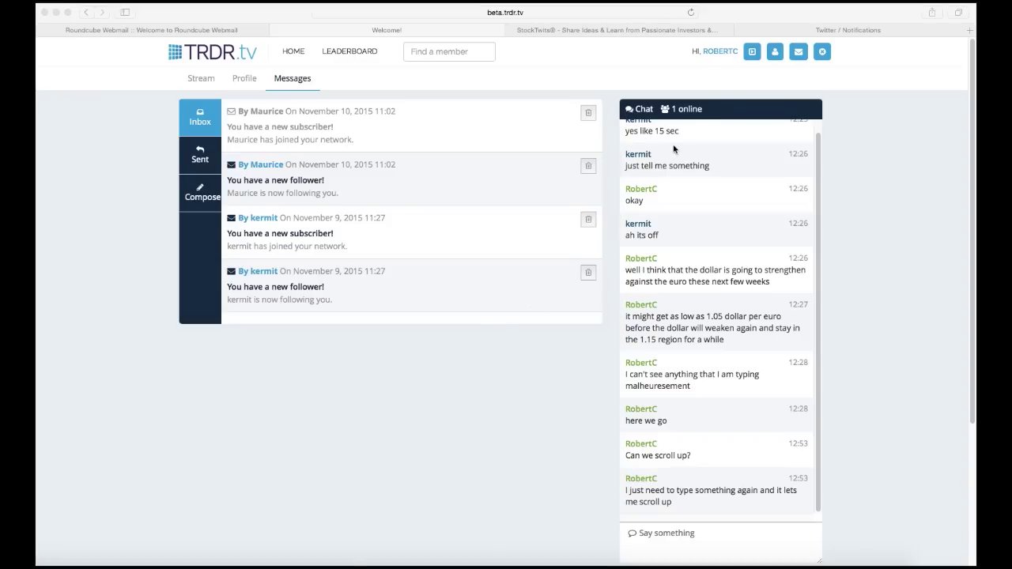
pyautogui.click(719, 52)
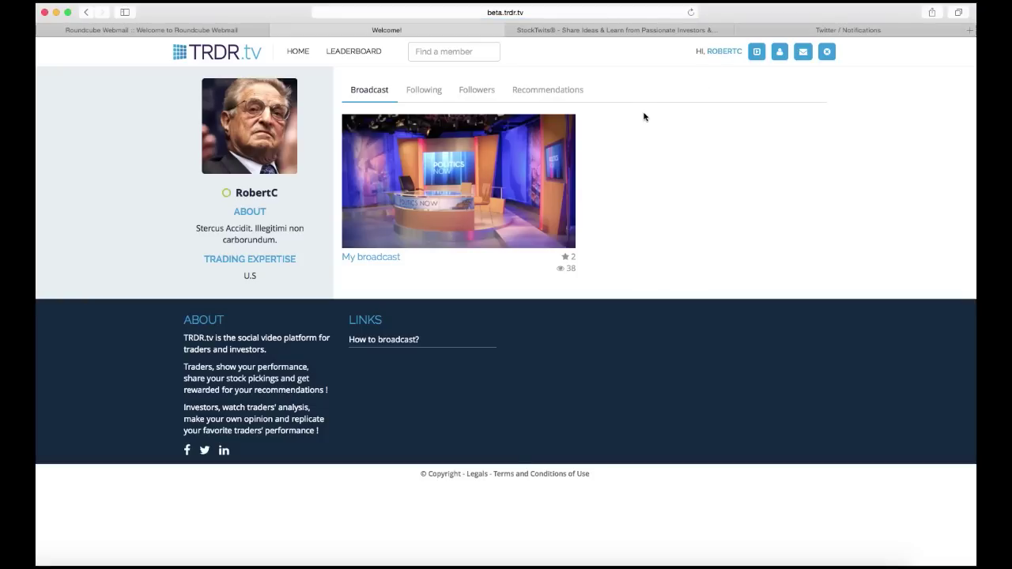
pyautogui.click(553, 91)
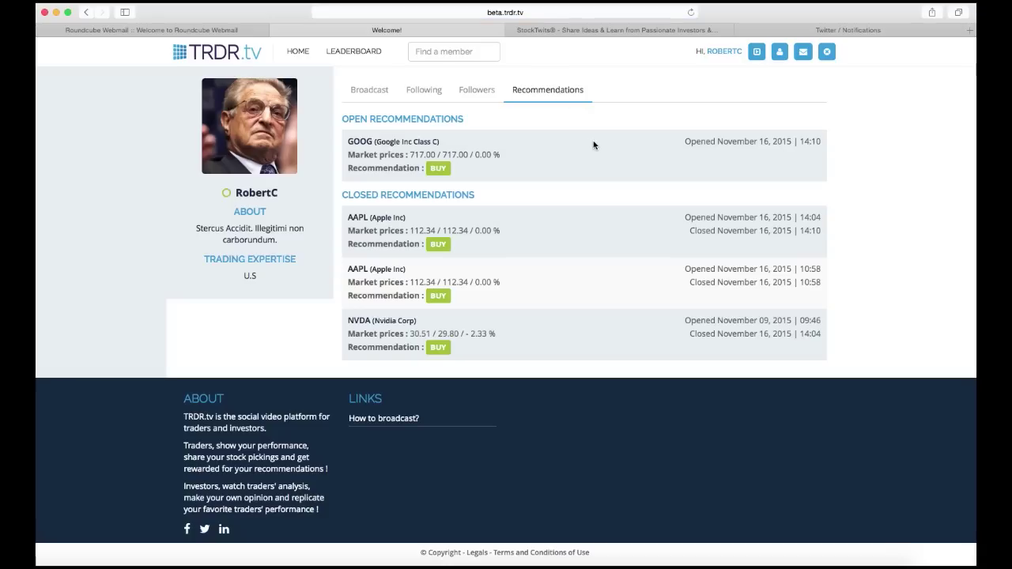